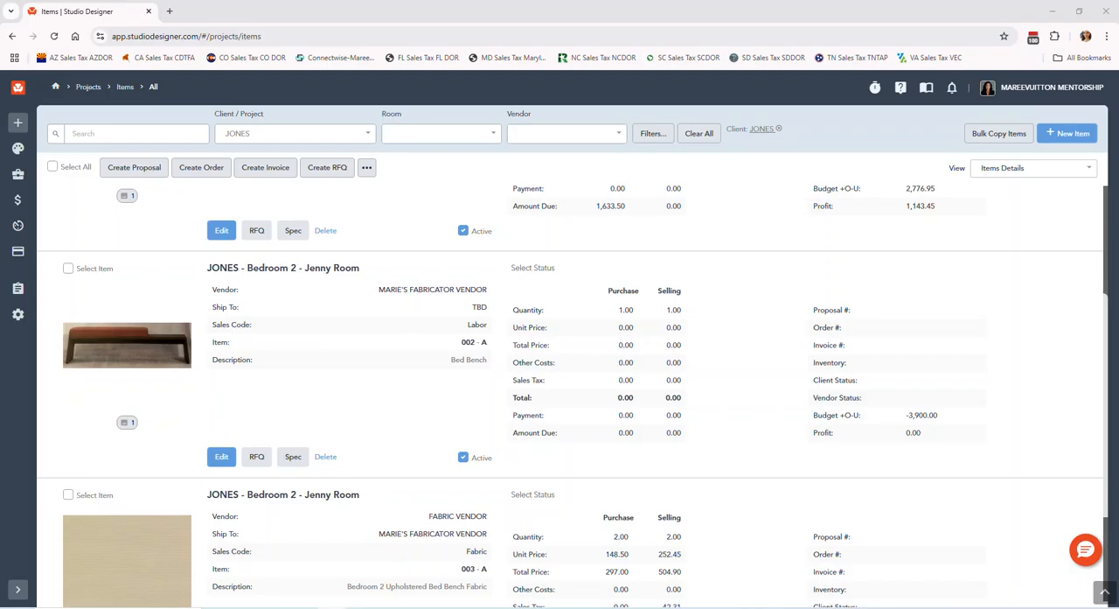
# Open the Bedroom 2 Upholstered Bed item (001 - A) for editing and dismiss the two notices
pyautogui.scroll(3, 382, 425)
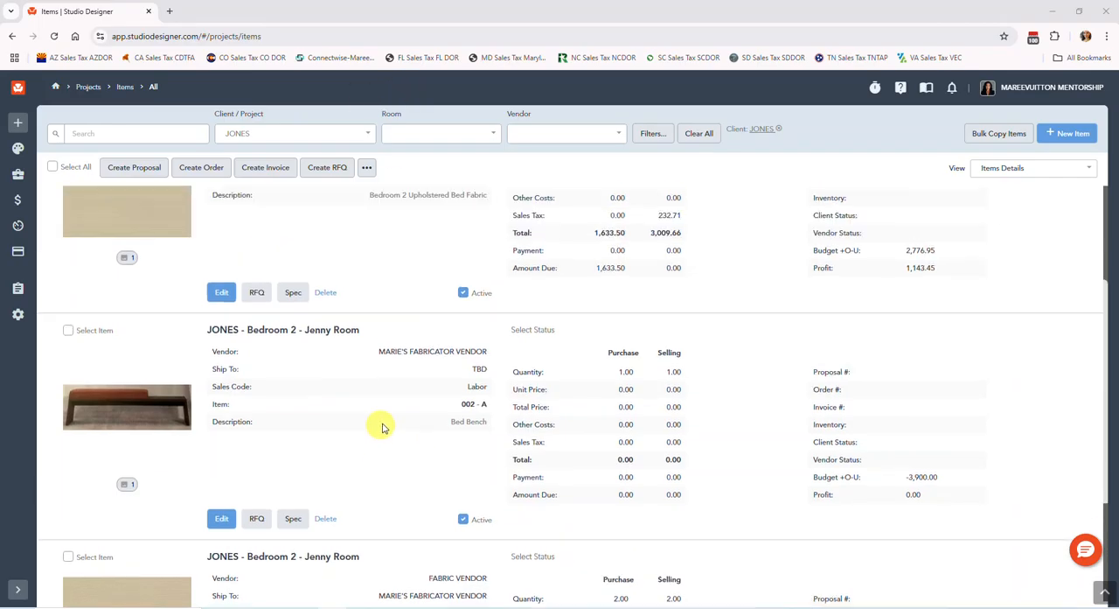
pyautogui.scroll(2, 383, 425)
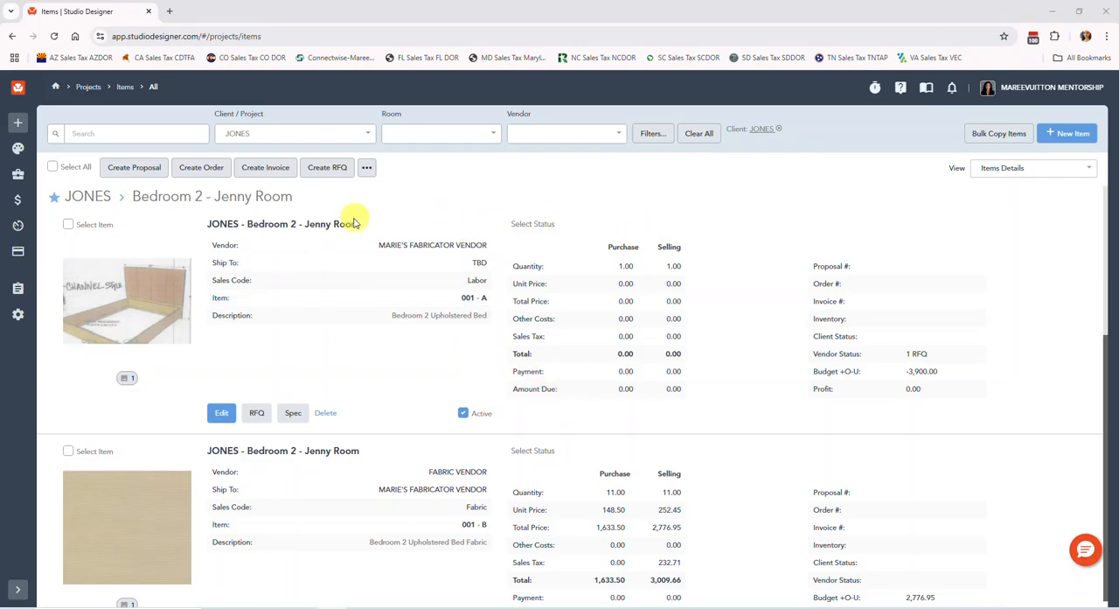
pyautogui.scroll(-2, 360, 219)
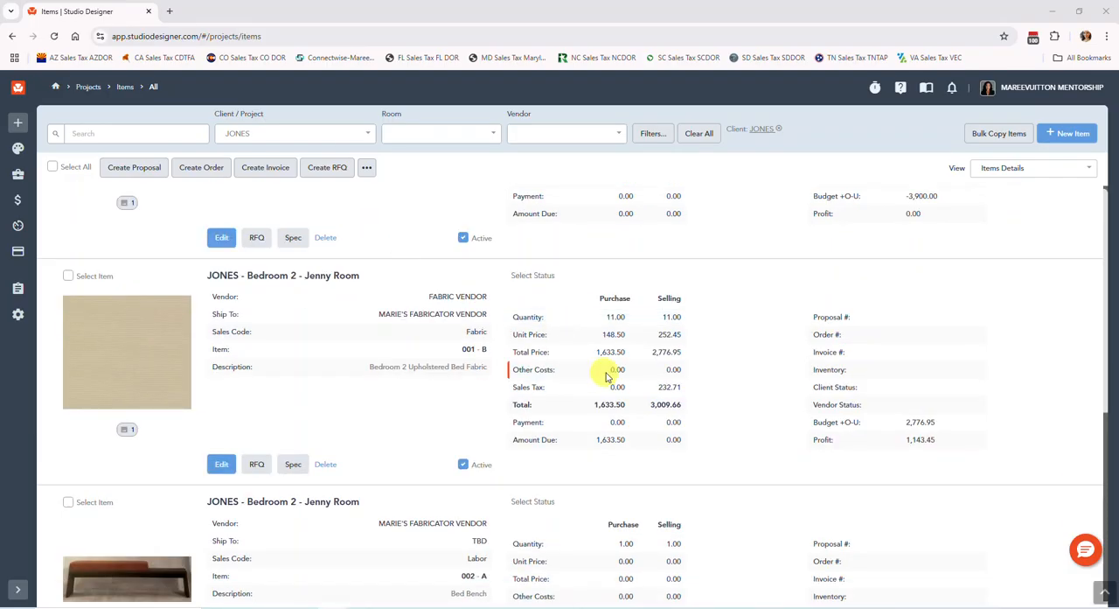
pyautogui.scroll(-5, 595, 381)
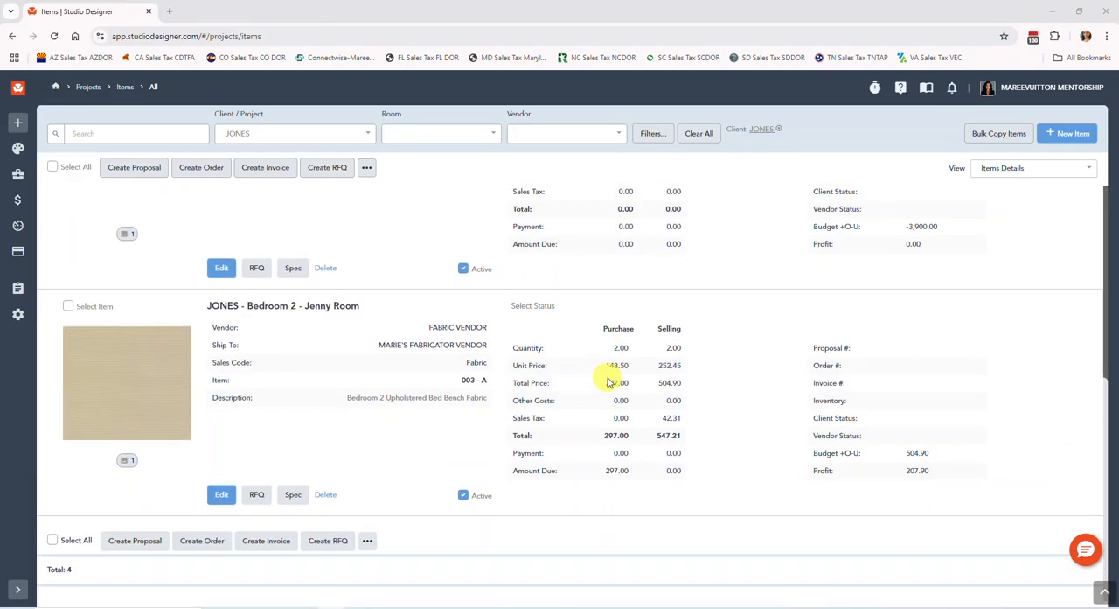
pyautogui.scroll(8, 609, 382)
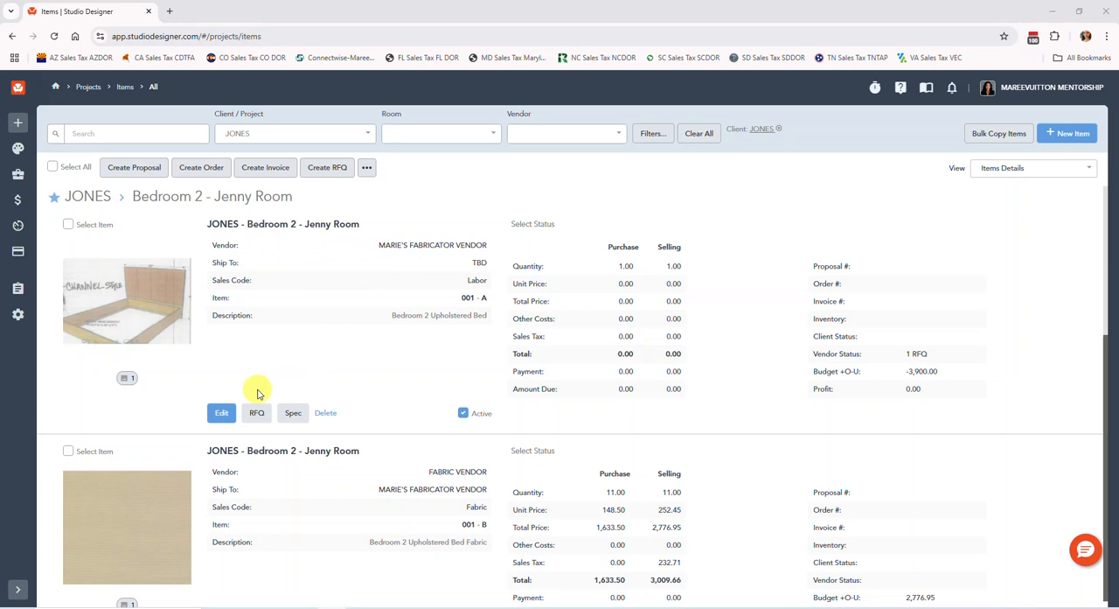
pyautogui.click(223, 416)
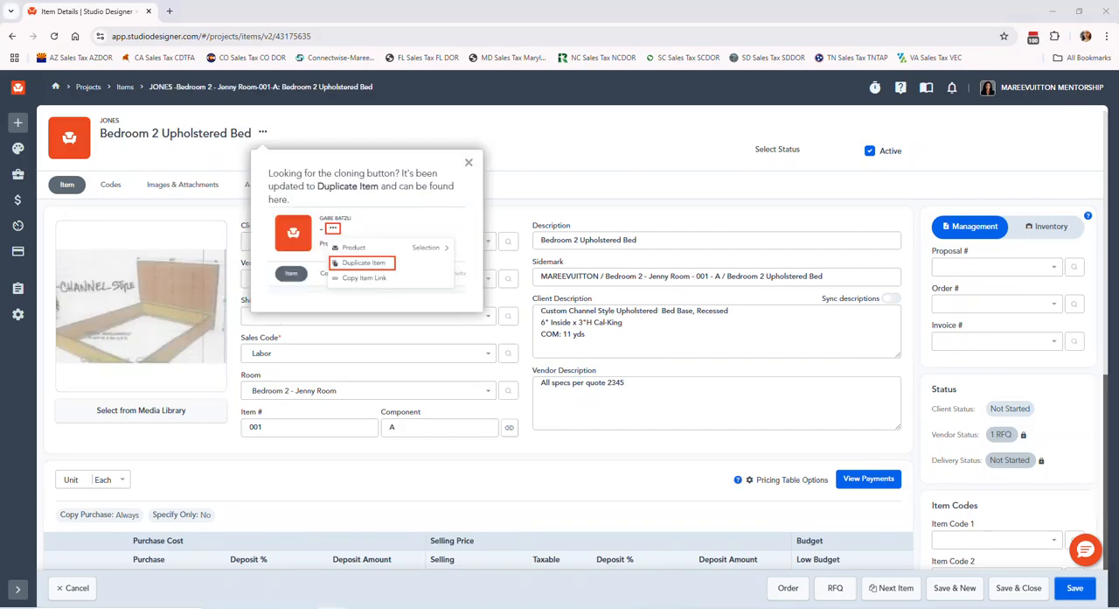
pyautogui.click(468, 163)
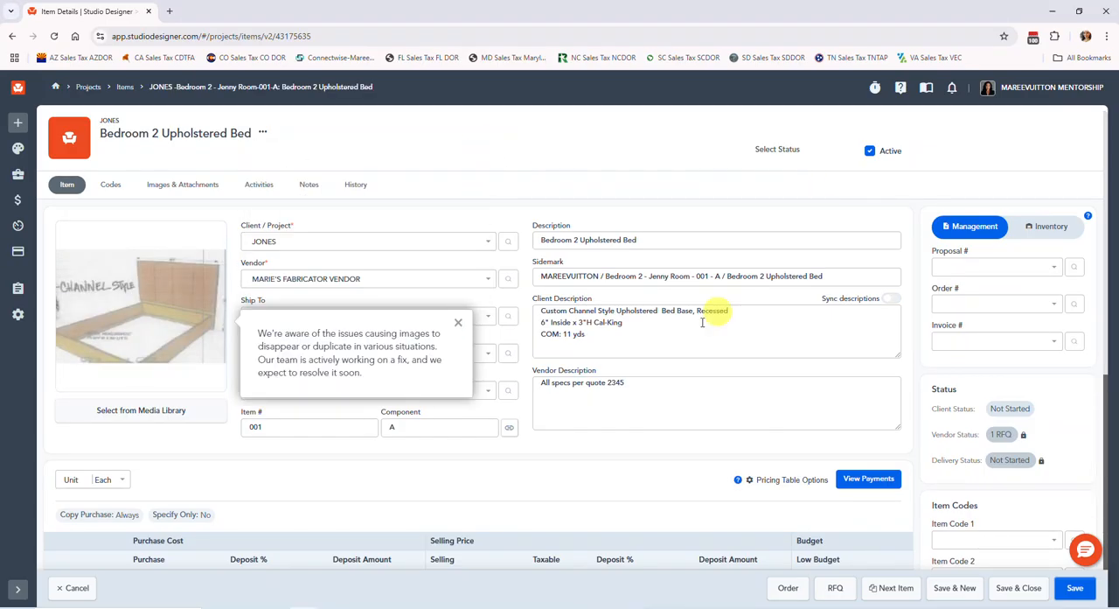
pyautogui.click(459, 323)
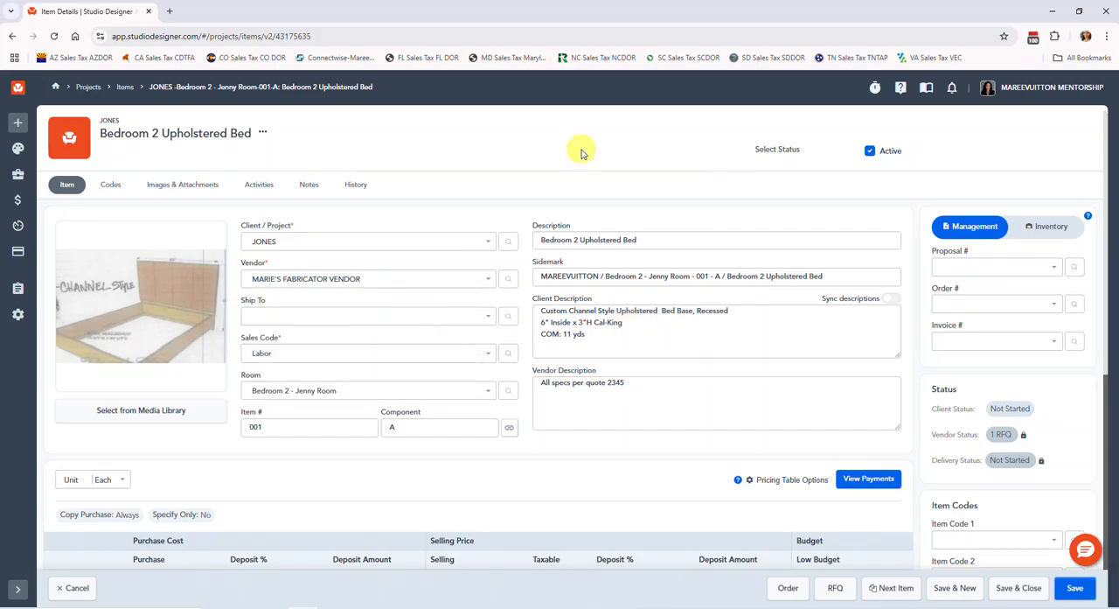
# Set the upholstered bed's purchase unit cost to 2,600.00 in the pricing table
pyautogui.scroll(-2, 345, 182)
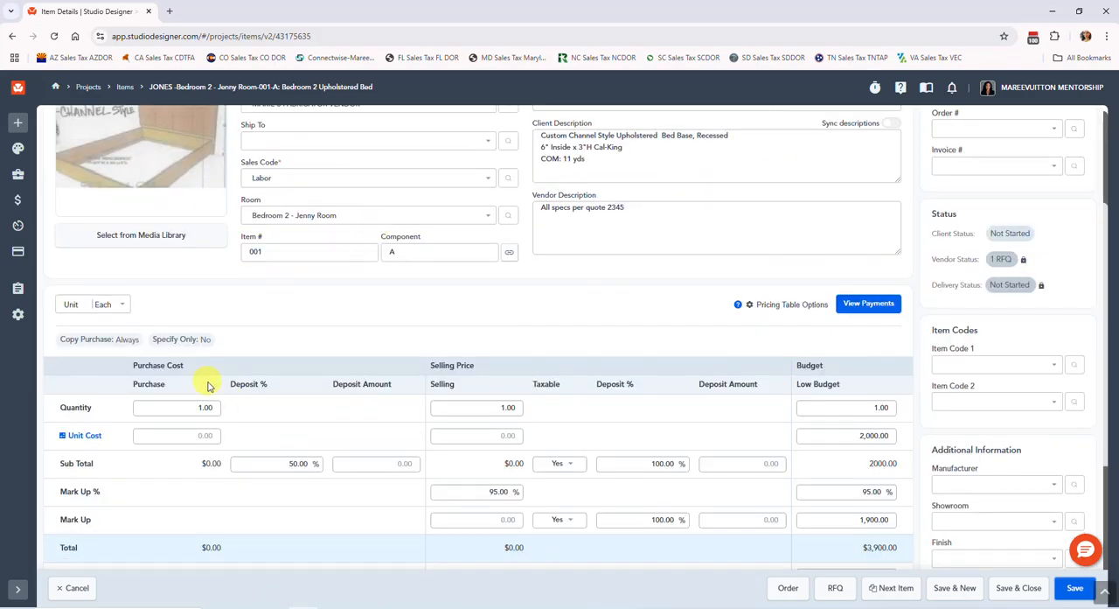
pyautogui.click(175, 435)
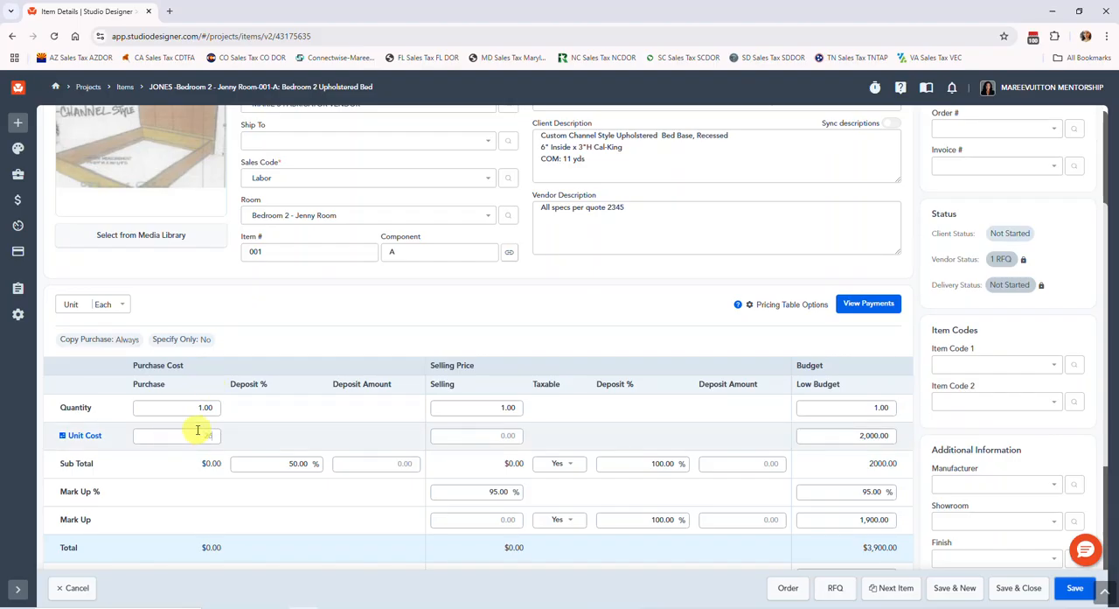
pyautogui.press('Tab')
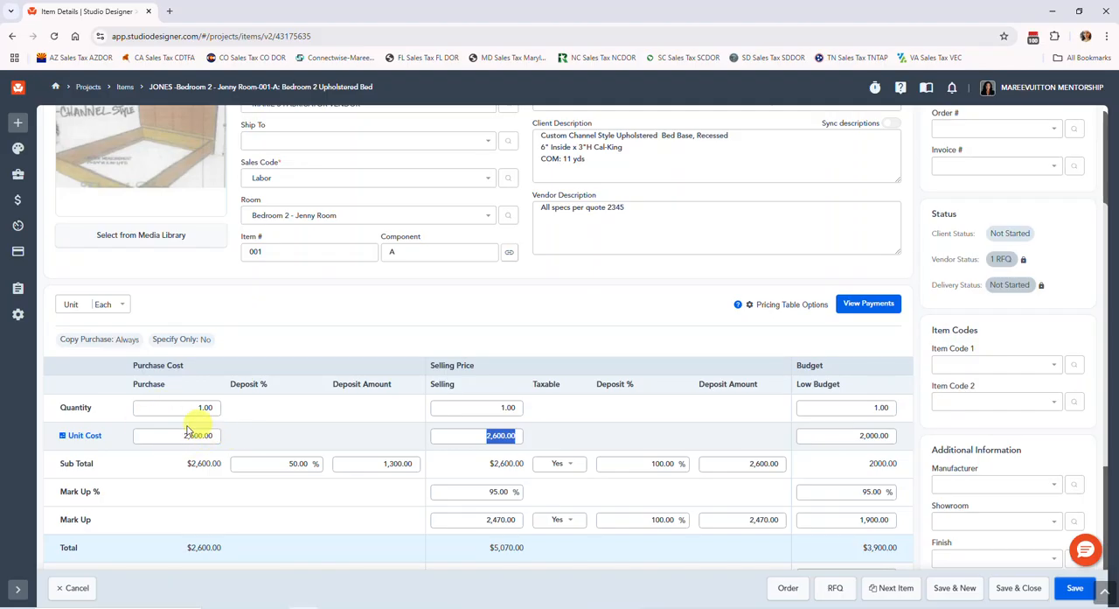
# Switch to File Explorer to check the Bed Quote preview against the bed's cost, then return to the item
pyautogui.moveTo(0, 140); pyautogui.dragTo(552, 43)
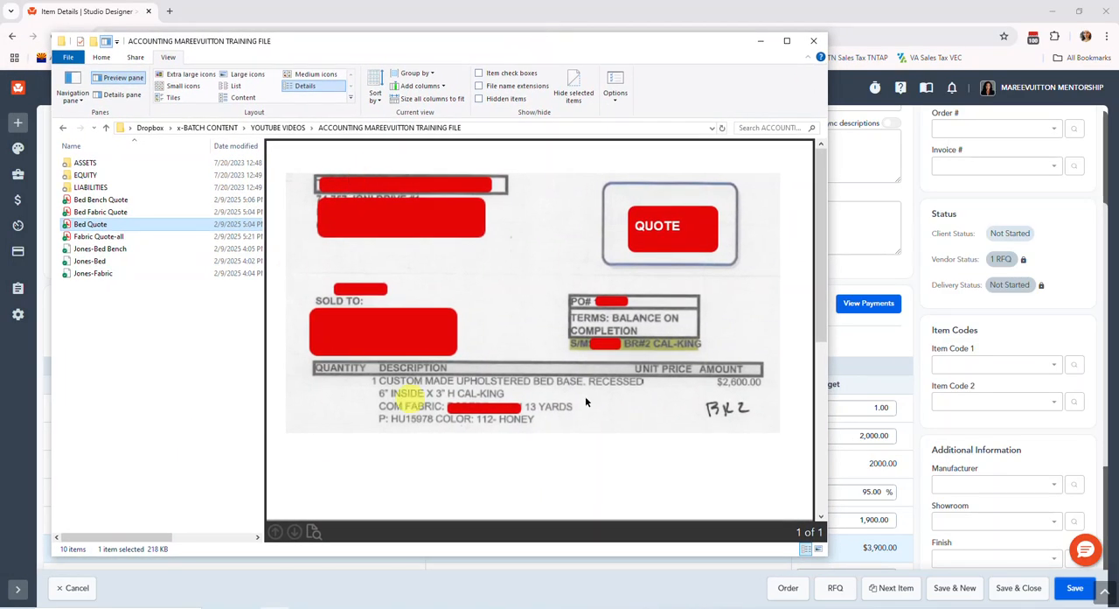
pyautogui.scroll(-3, 604, 266)
pyautogui.scroll(3, 605, 269)
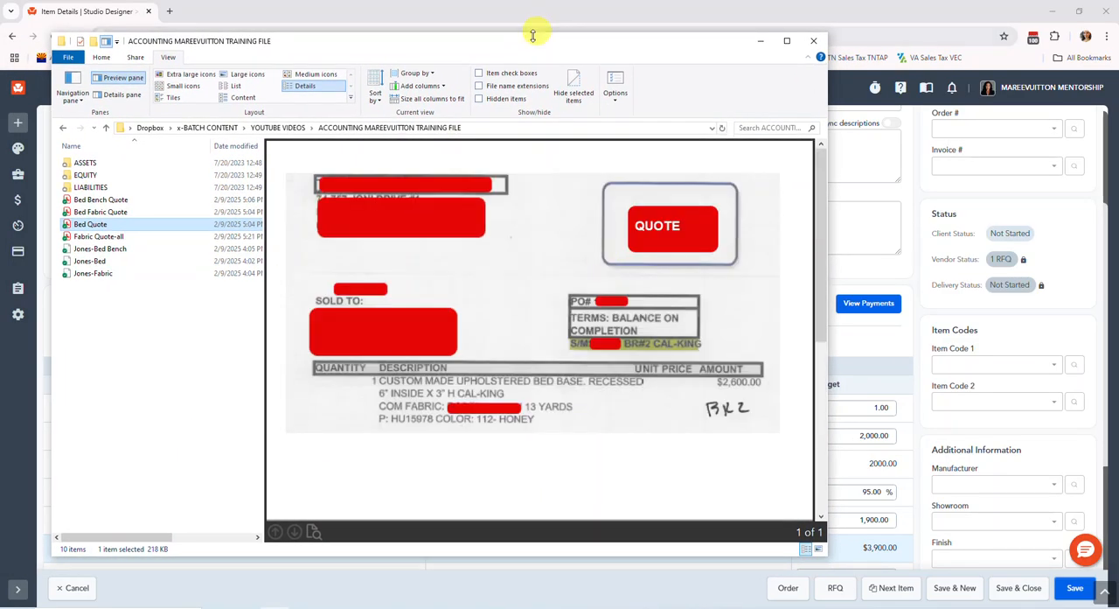
pyautogui.moveTo(530, 42); pyautogui.dragTo(0, 70)
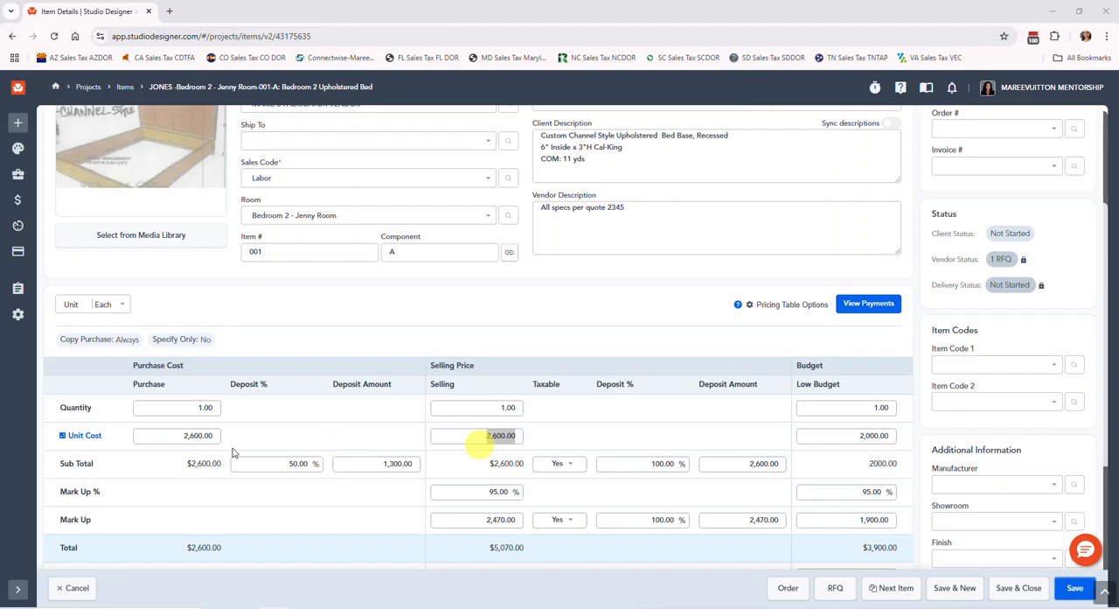
# Set Taxable to No for both the selling Sub Total and the Mark Up of the bed
pyautogui.click(516, 448)
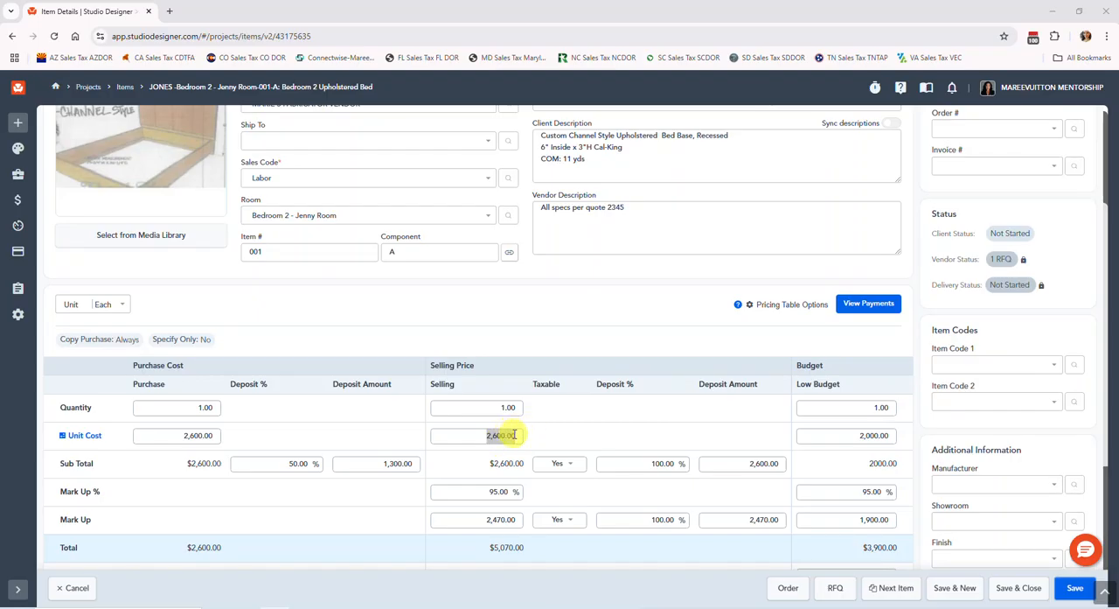
pyautogui.moveTo(517, 435); pyautogui.dragTo(522, 435)
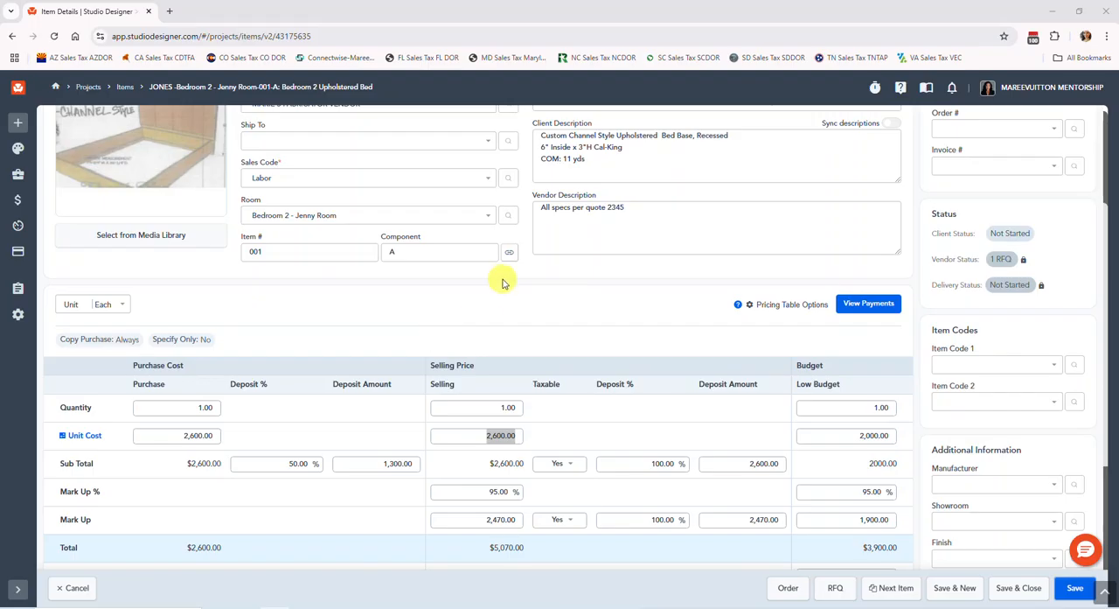
pyautogui.click(562, 464)
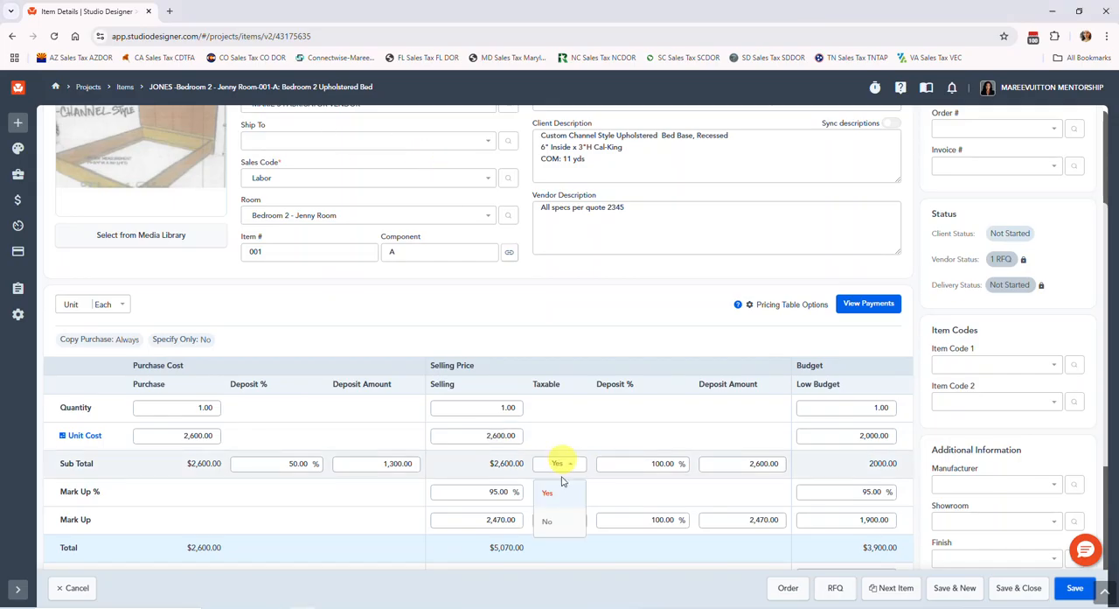
pyautogui.click(562, 521)
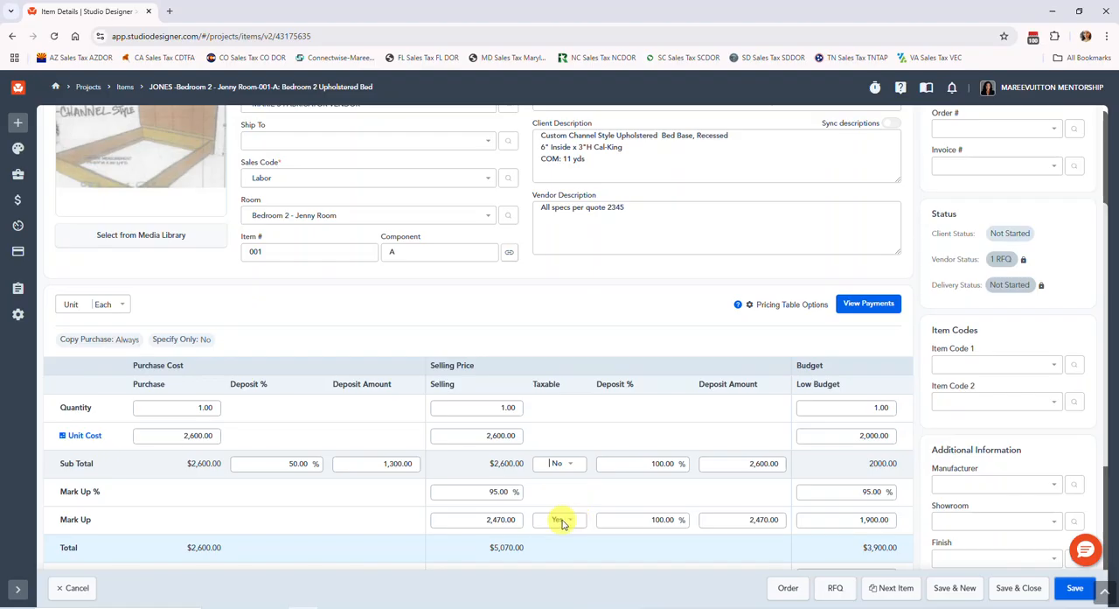
pyautogui.click(563, 521)
pyautogui.click(563, 576)
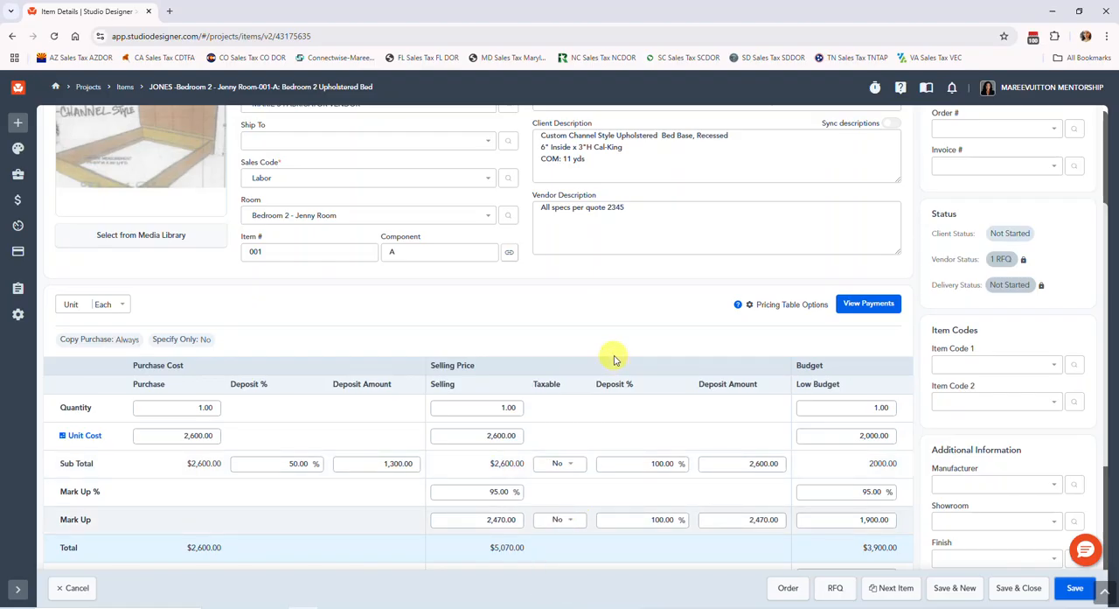
# Clear the bed's selling Mark Up % and enter a flat Mark Up of 2,500.00
pyautogui.scroll(-1, 614, 359)
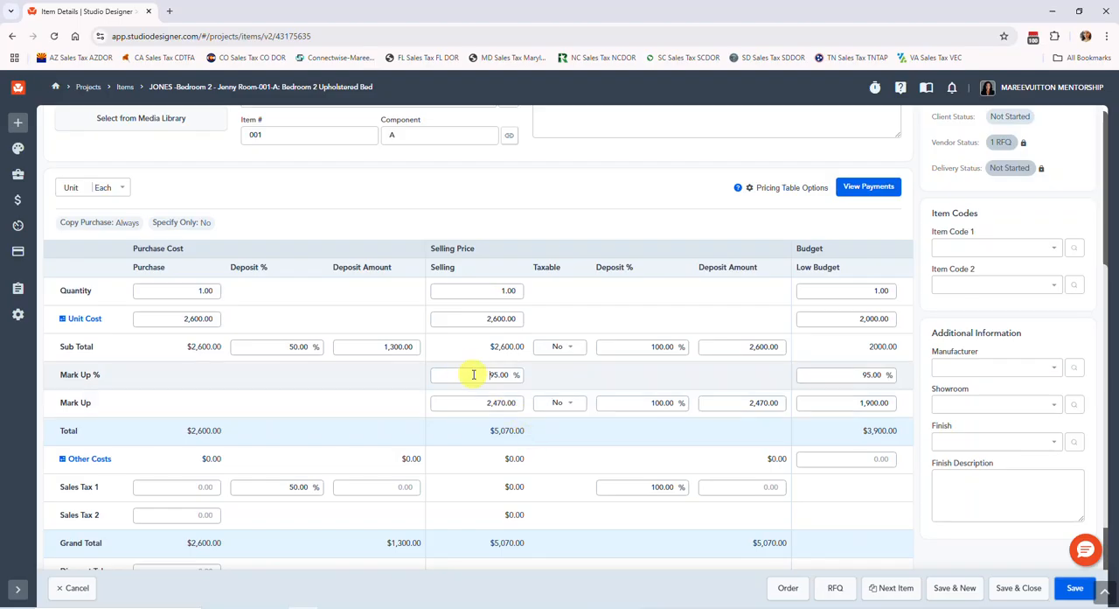
pyautogui.moveTo(467, 374); pyautogui.dragTo(530, 374)
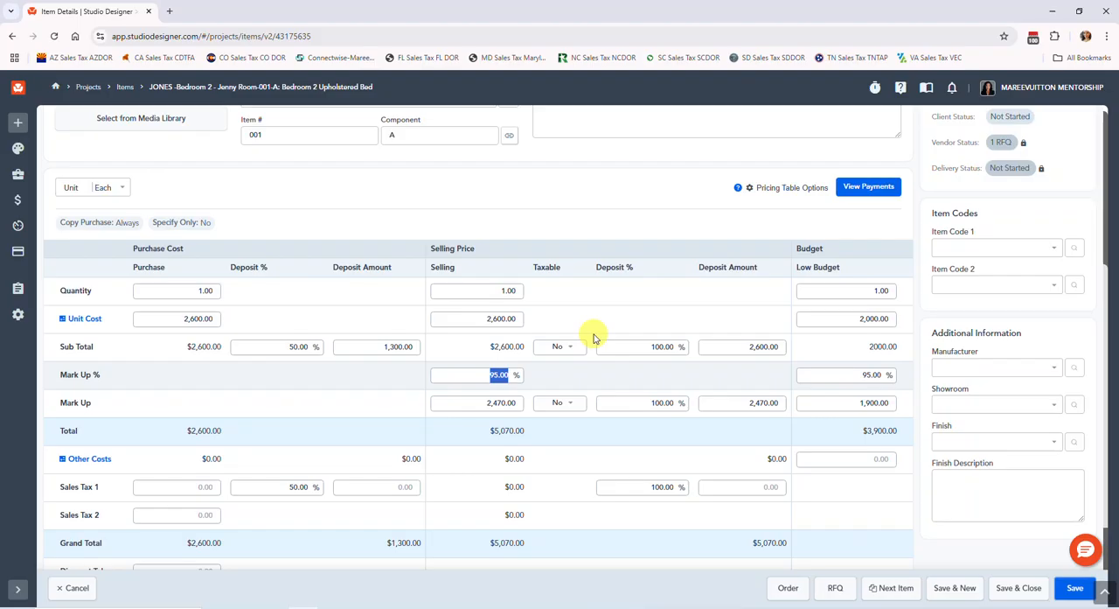
pyautogui.press('BackSpace')
pyautogui.press('Tab')
pyautogui.press('Tab')
pyautogui.write('25')
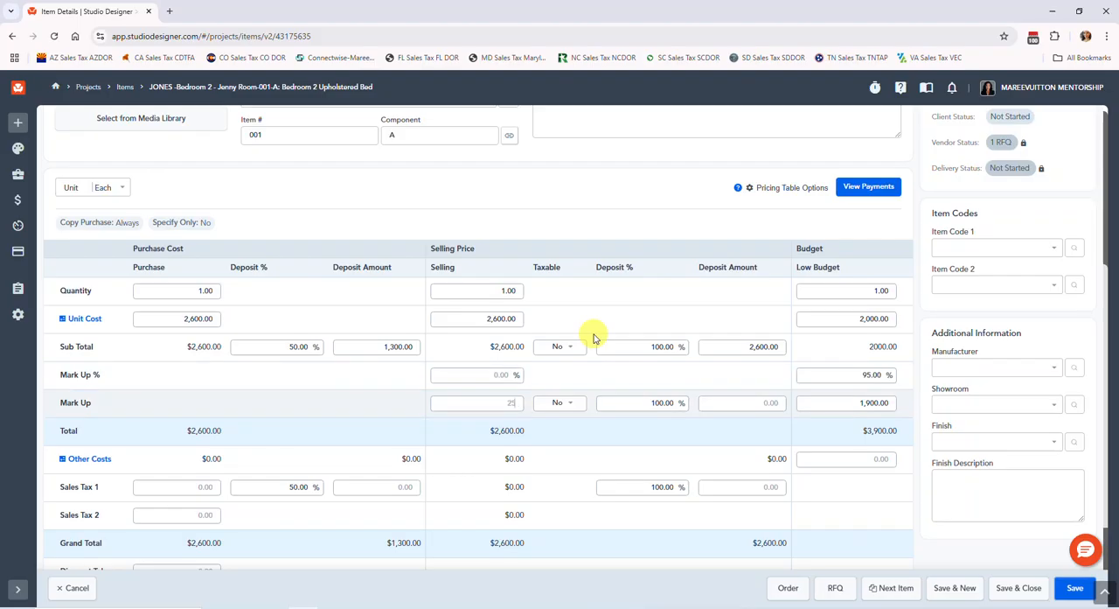
pyautogui.press('Tab')
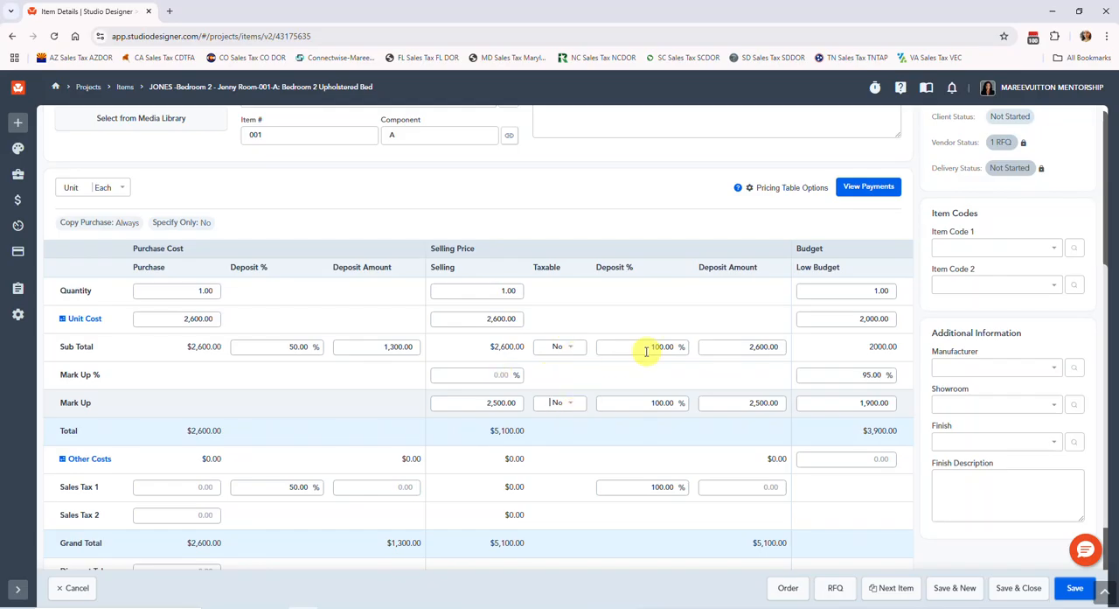
# Review the bed's pricing totals, then save and close the item
pyautogui.scroll(-1, 637, 363)
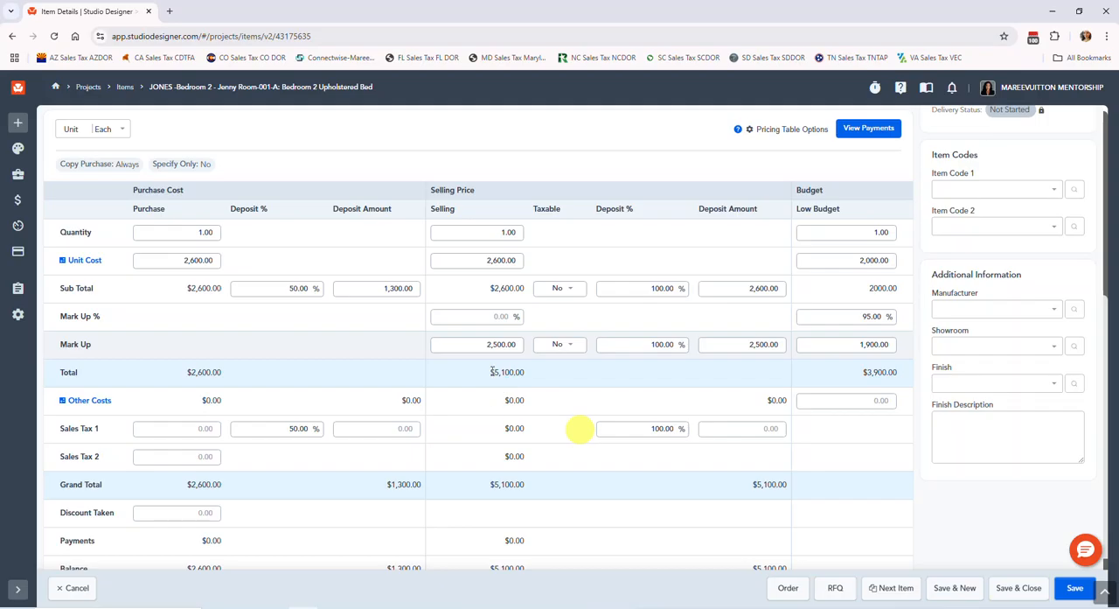
pyautogui.scroll(2, 525, 301)
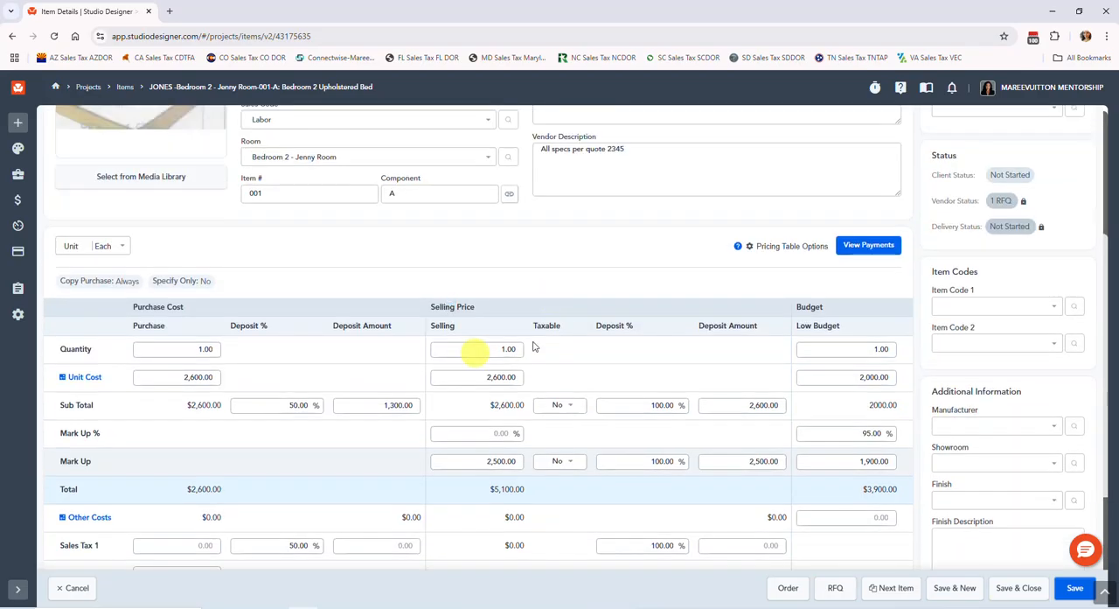
pyautogui.scroll(-2, 474, 350)
pyautogui.click(1018, 588)
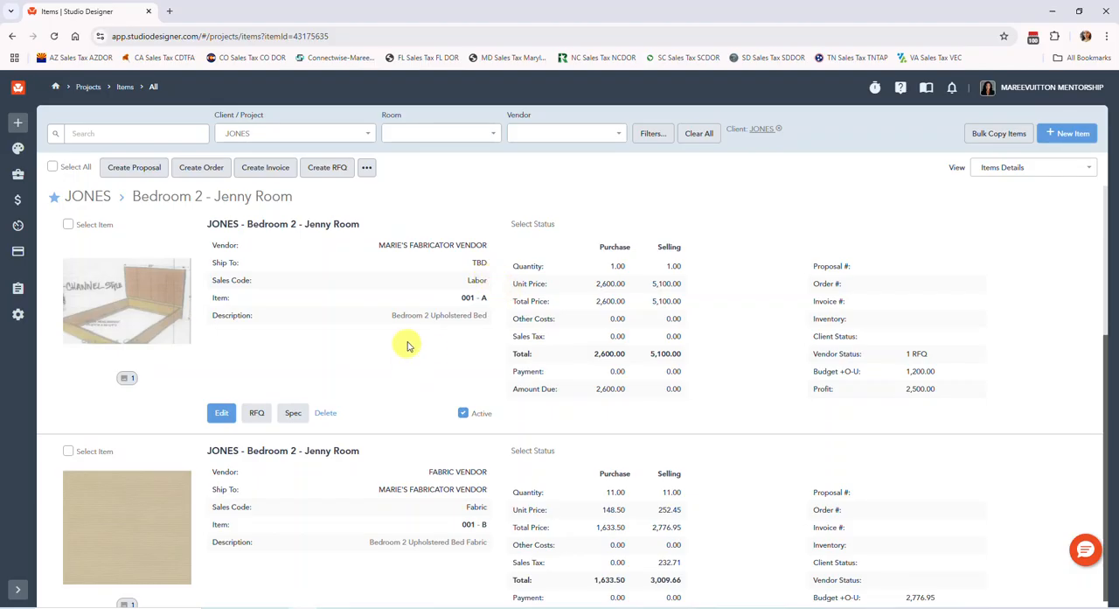
# Examine the purchase, selling and sales tax amounts of the bed, bench and fabric items in the item list
pyautogui.scroll(-1, 400, 300)
pyautogui.scroll(-4, 408, 303)
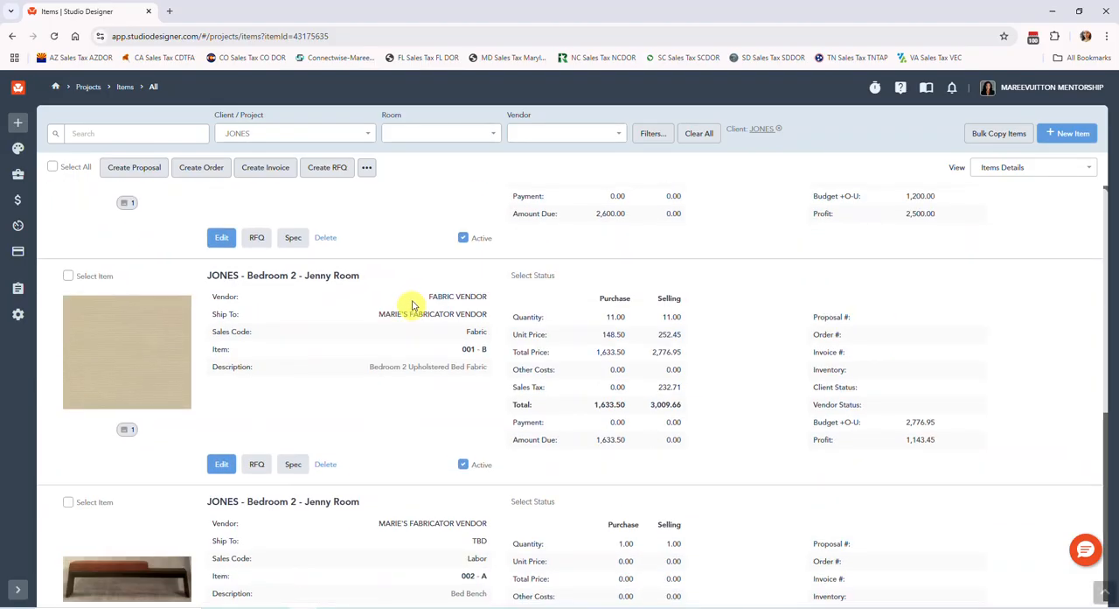
pyautogui.scroll(4, 403, 328)
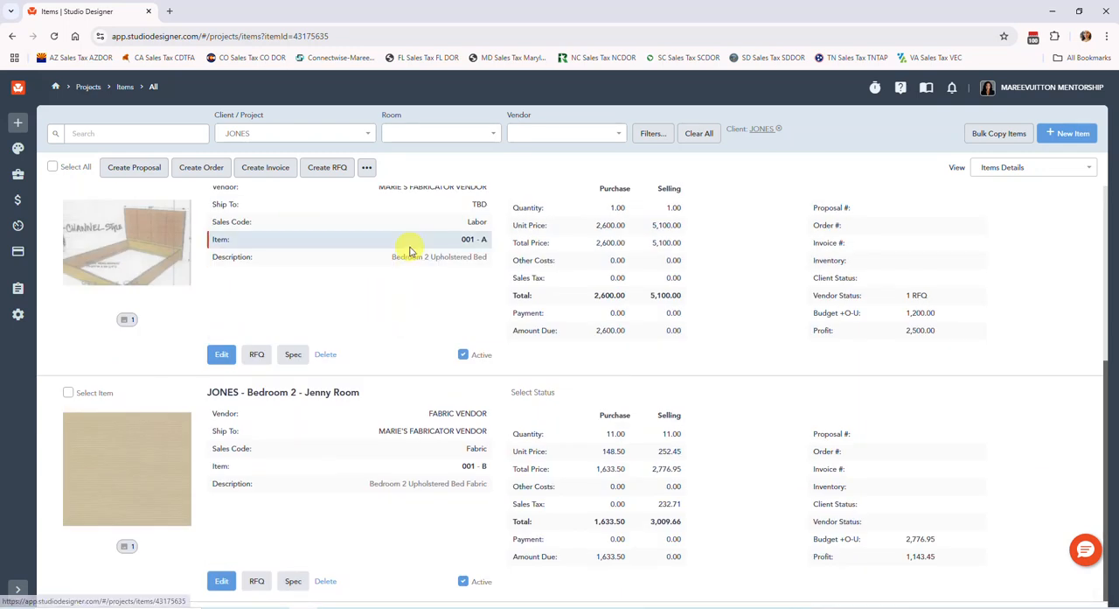
pyautogui.scroll(1, 416, 242)
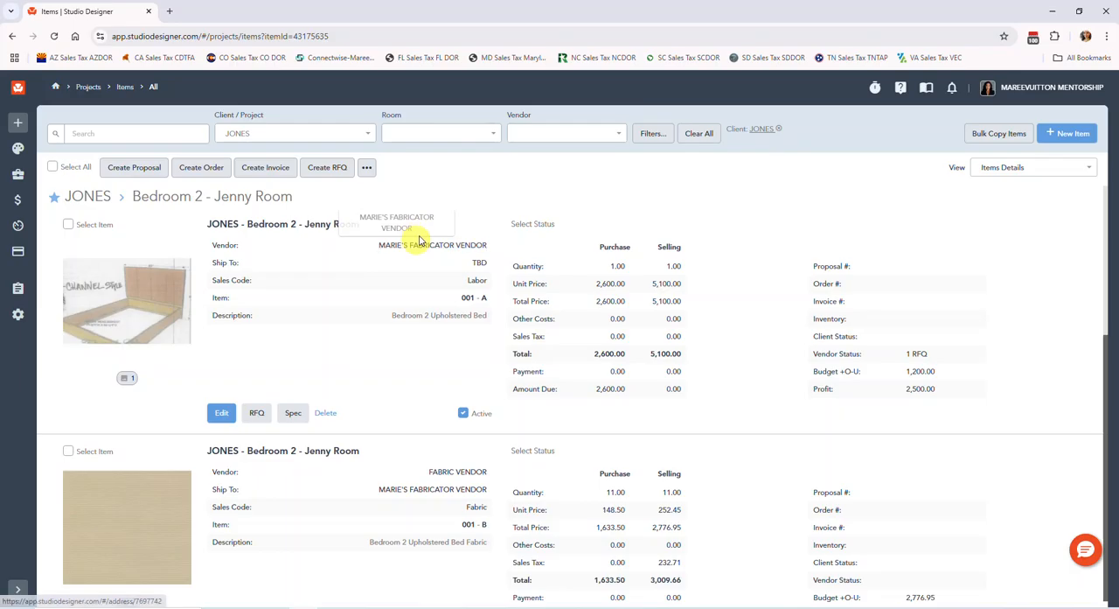
pyautogui.scroll(-2, 422, 234)
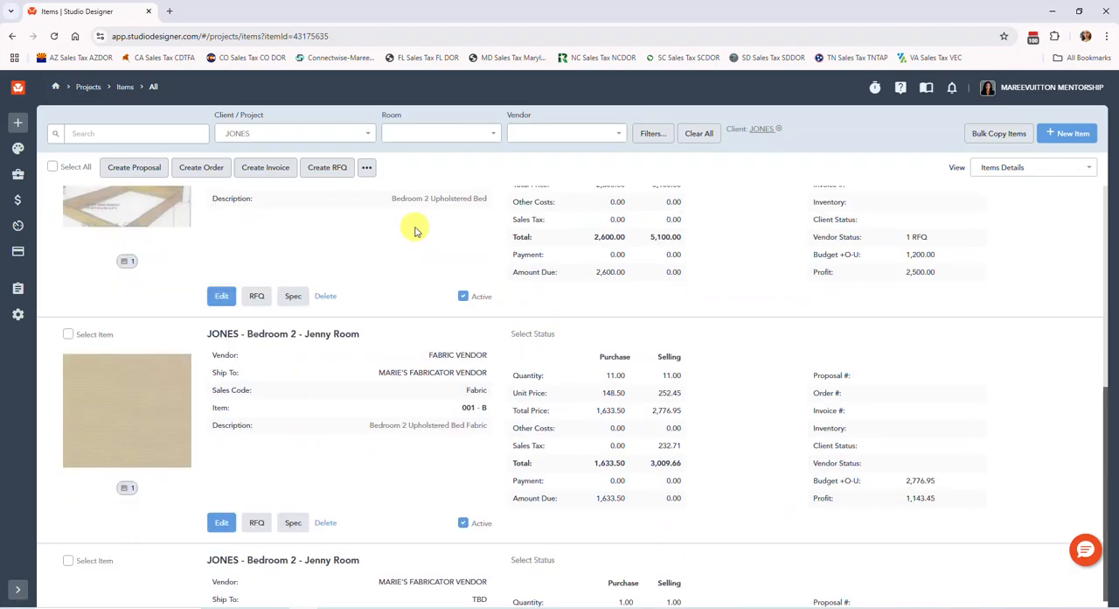
pyautogui.scroll(-2, 416, 231)
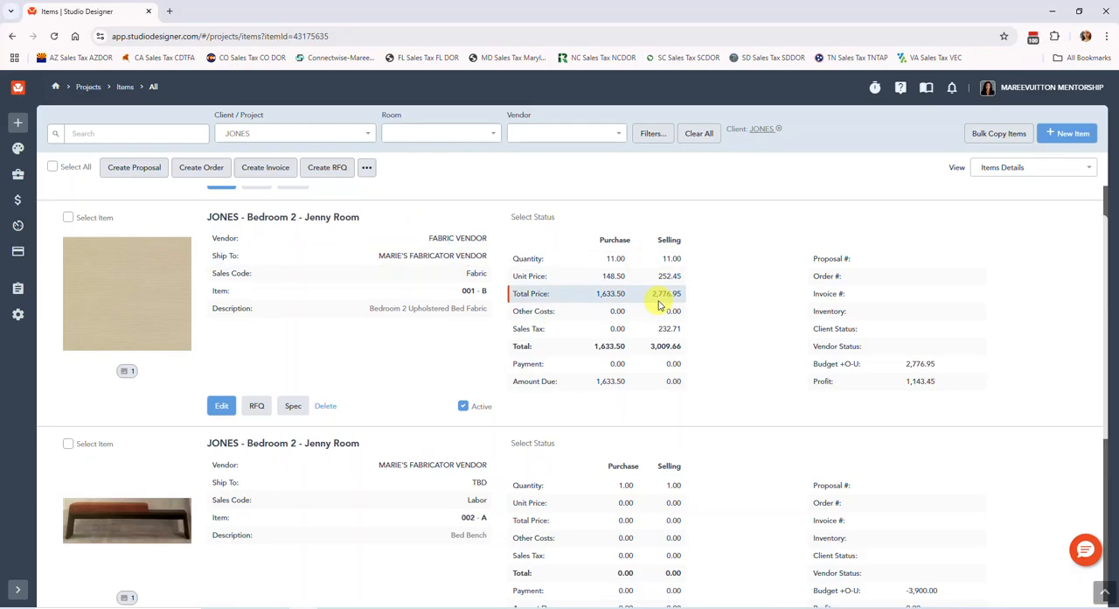
pyautogui.scroll(2, 659, 304)
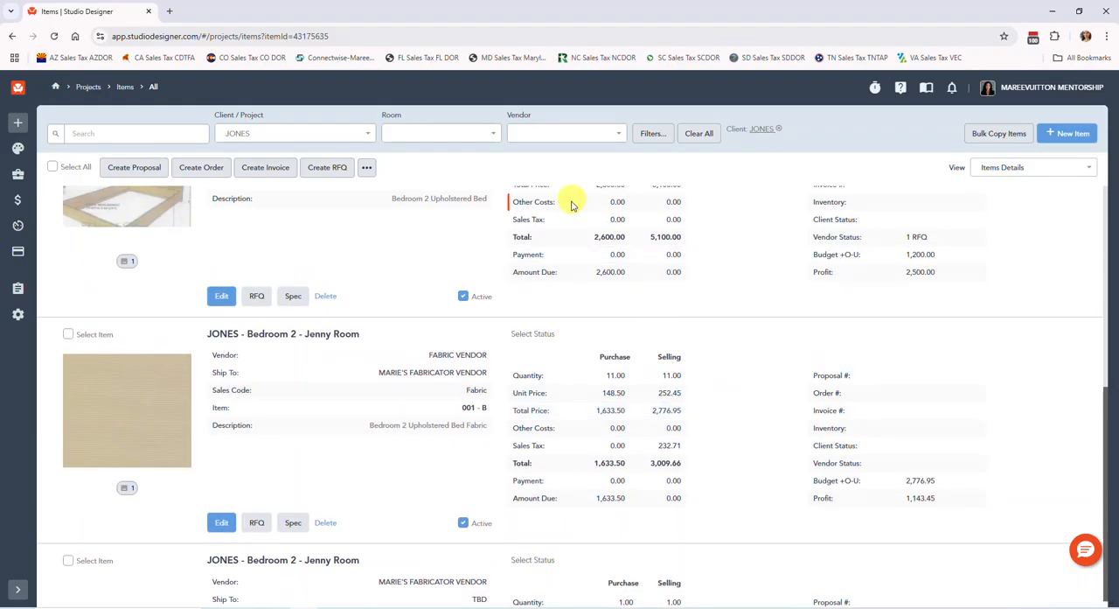
pyautogui.scroll(-5, 573, 210)
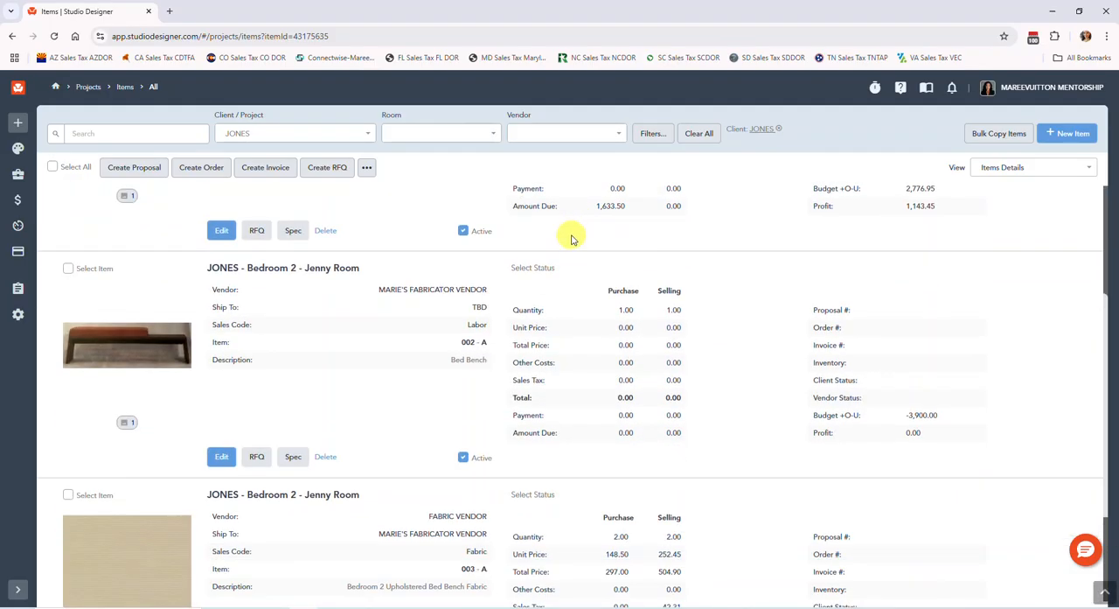
pyautogui.scroll(-2, 573, 239)
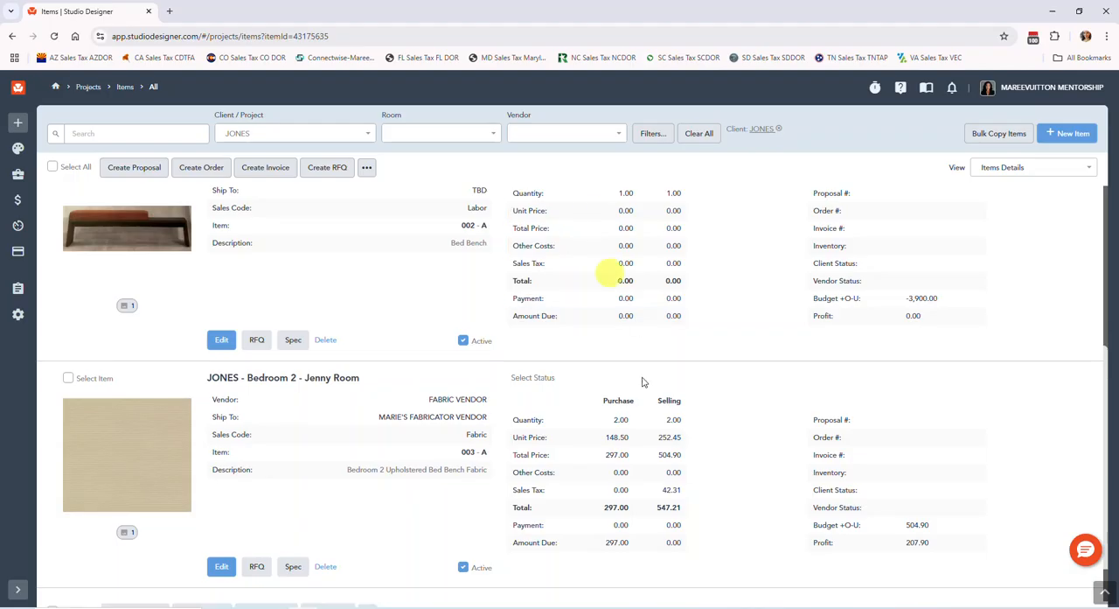
pyautogui.scroll(10, 651, 409)
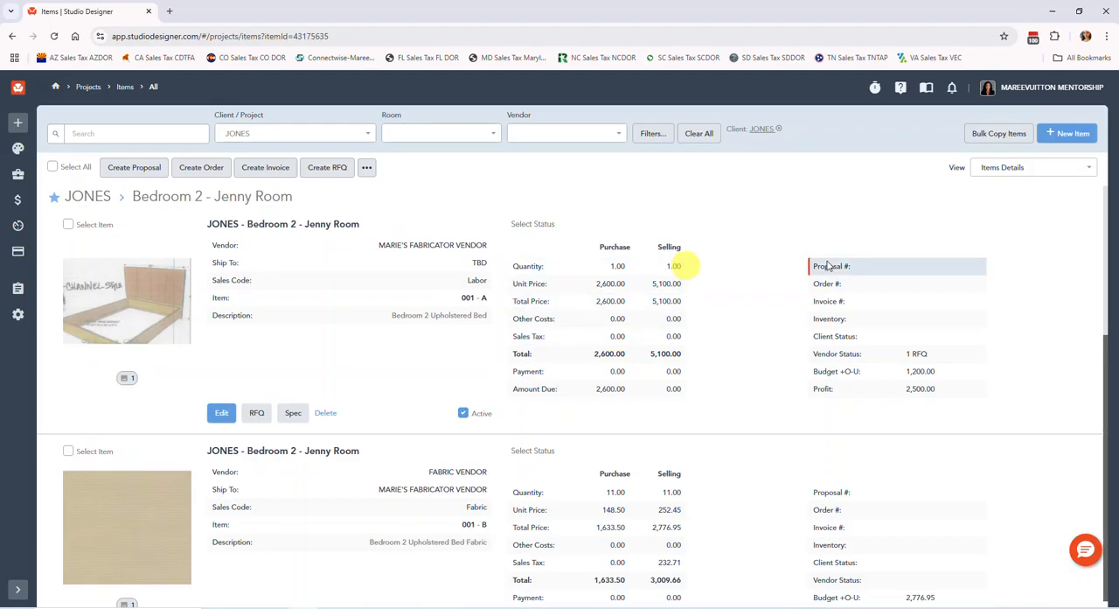
# Set the upholstered bed's Quote Received date to 02/10/2025, and save and close the item
pyautogui.click(223, 415)
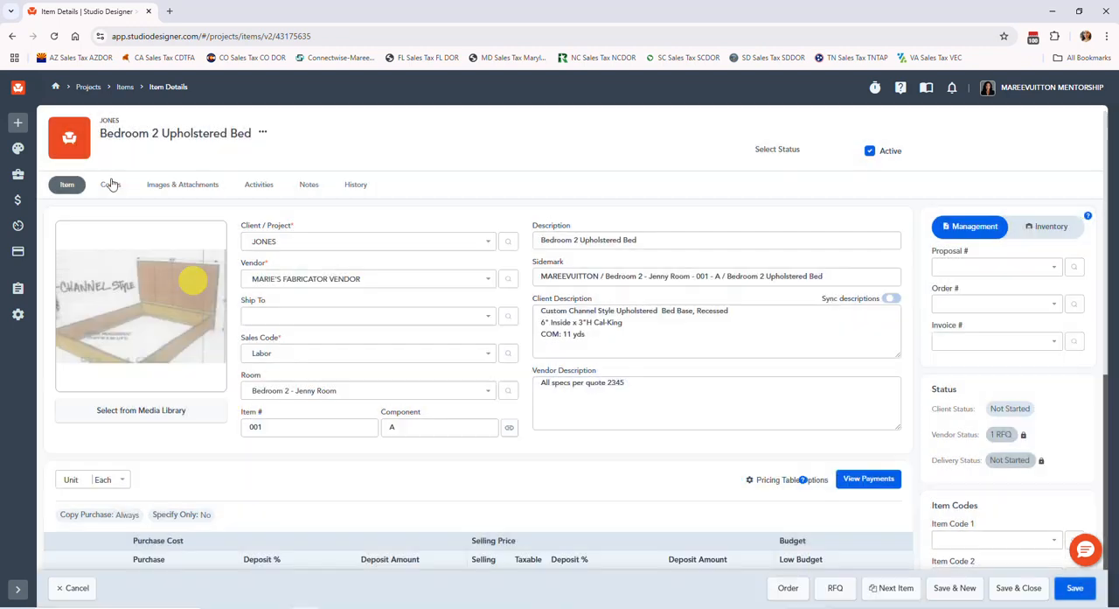
pyautogui.click(110, 186)
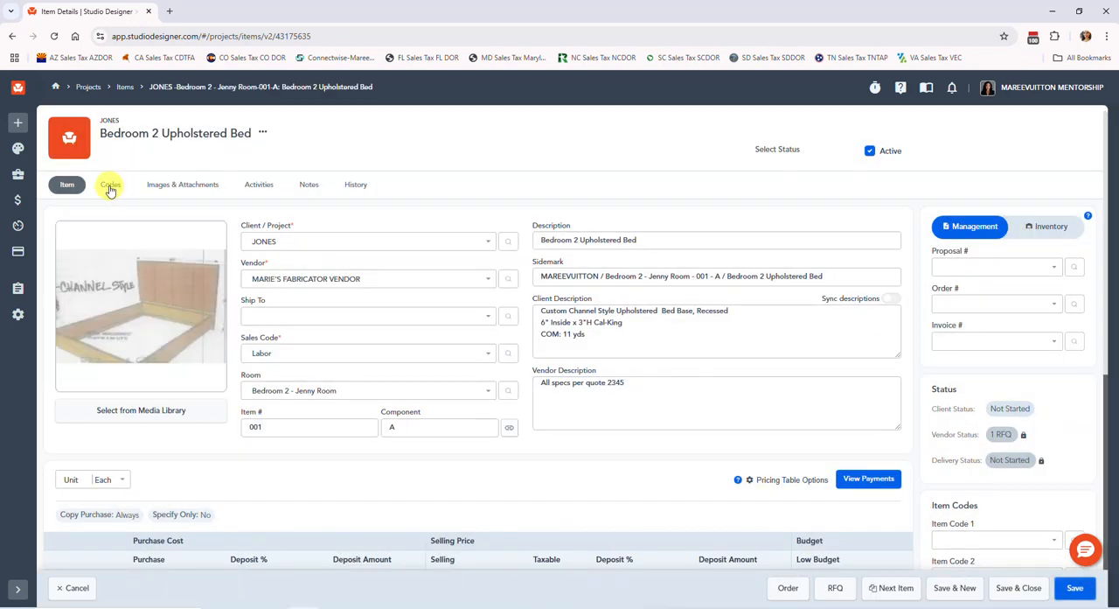
pyautogui.scroll(-2, 400, 387)
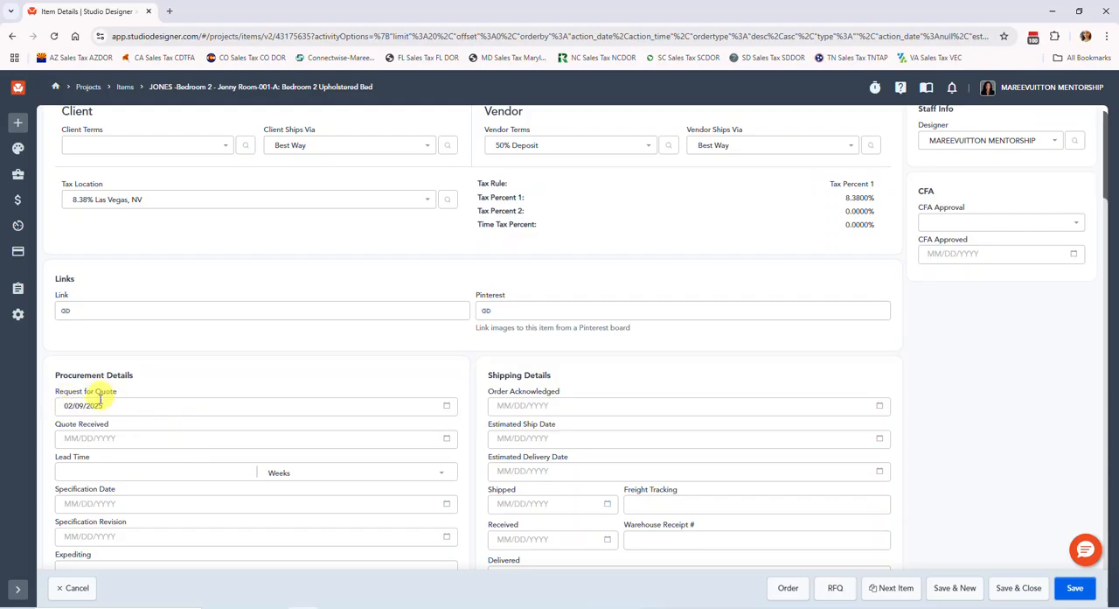
pyautogui.click(98, 437)
pyautogui.write('02/')
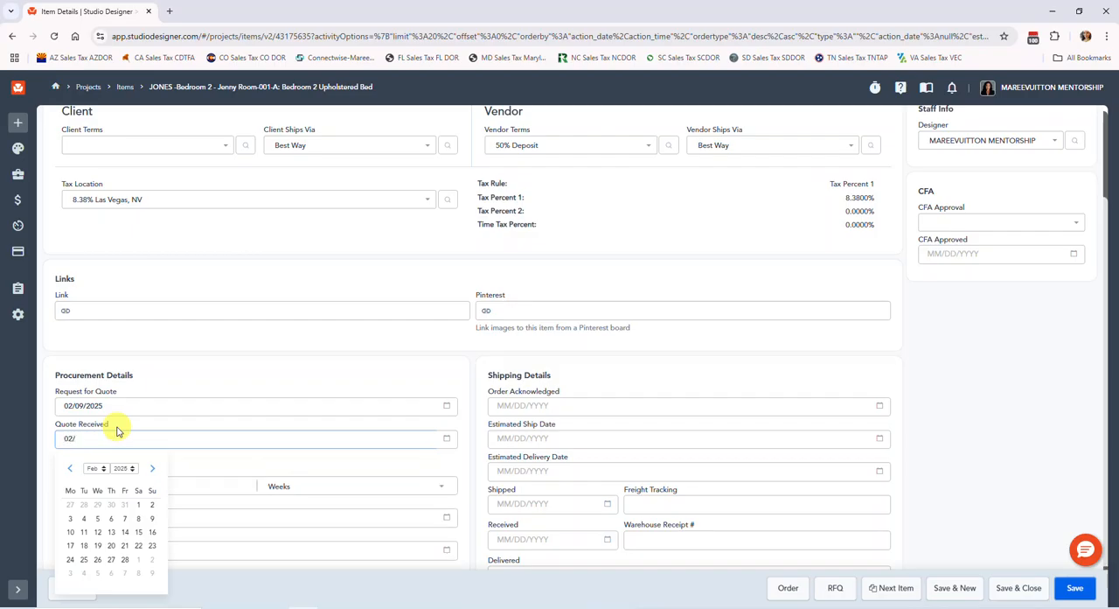
pyautogui.click(69, 532)
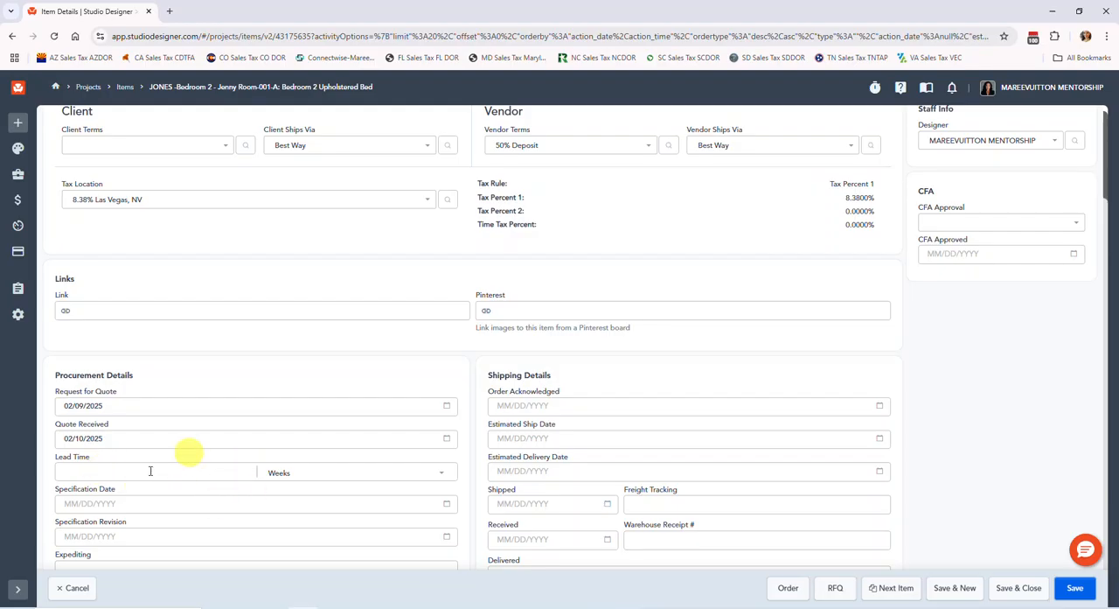
pyautogui.scroll(-1, 131, 476)
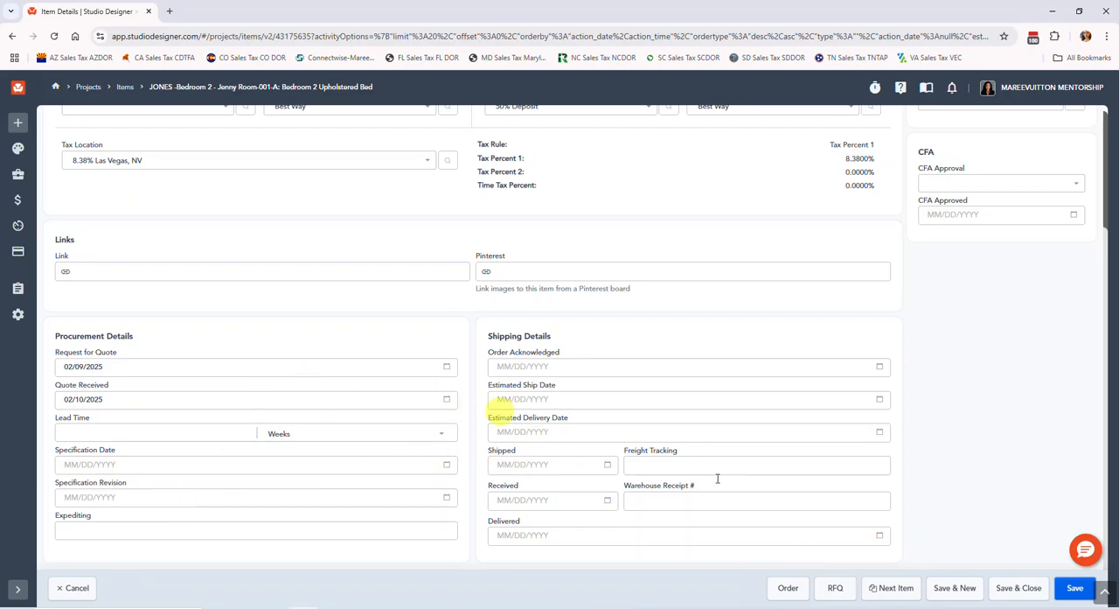
pyautogui.click(1005, 588)
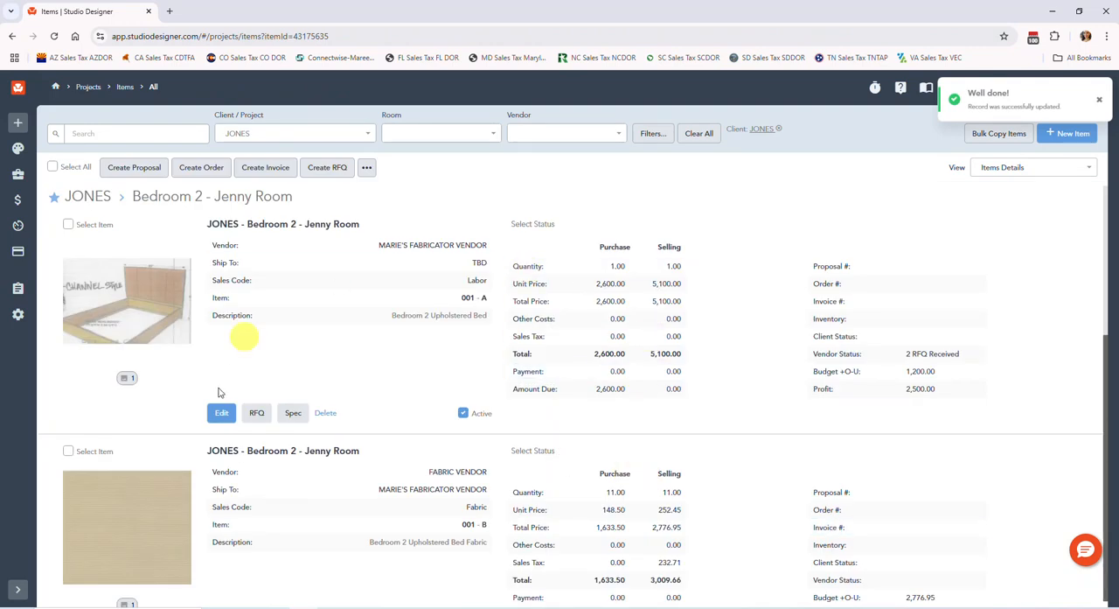
# Upload the bed quote PDF to the media library's inventory folder and attach it to the upholstered bed item
pyautogui.click(135, 321)
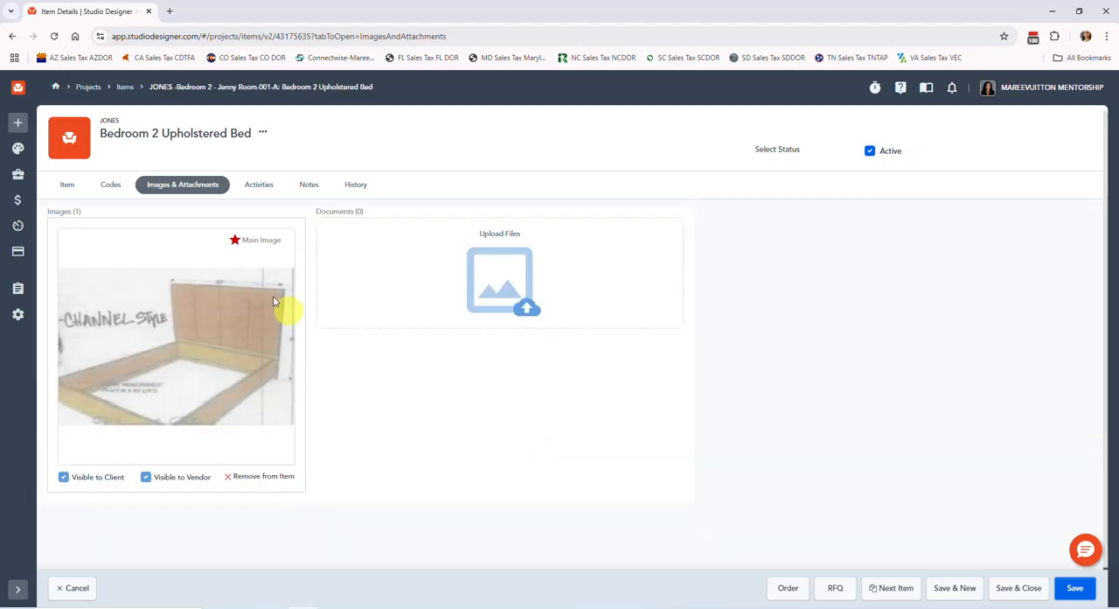
pyautogui.click(516, 234)
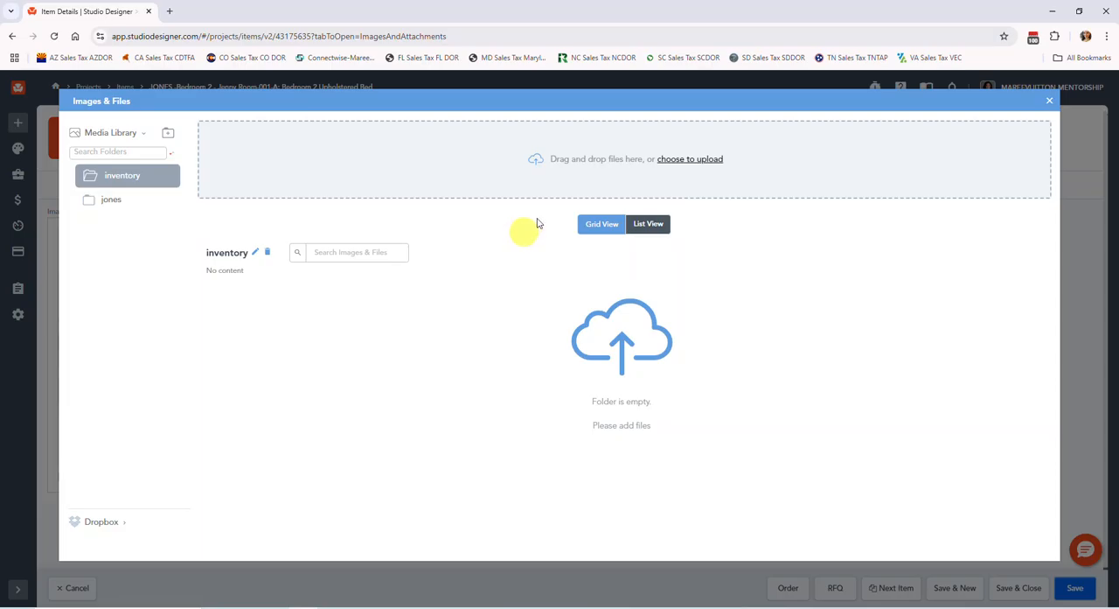
pyautogui.click(684, 161)
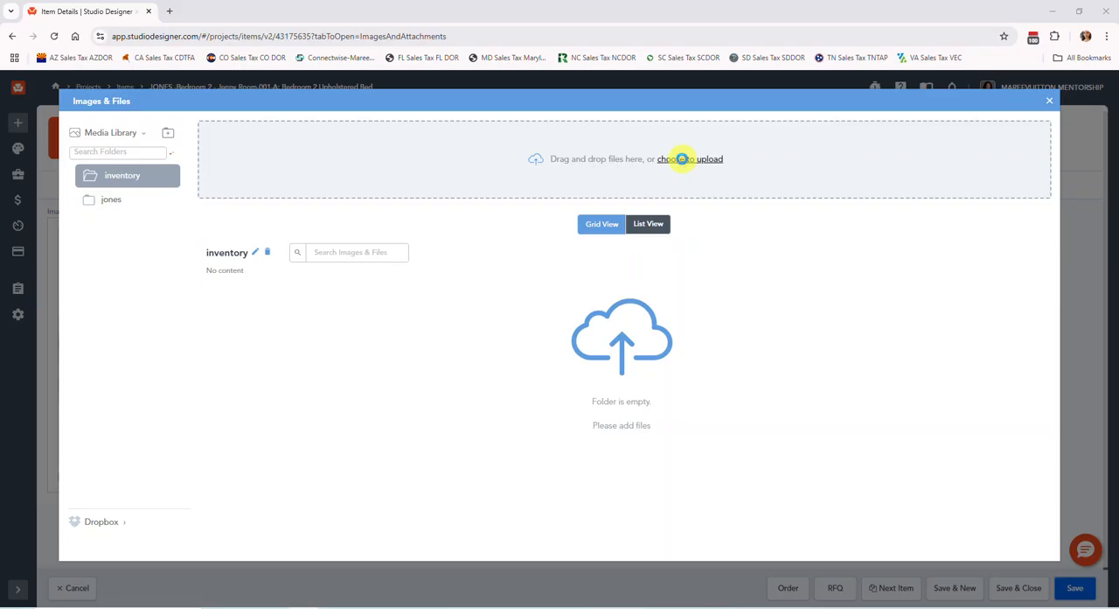
pyautogui.moveTo(244, 12); pyautogui.dragTo(453, 82)
pyautogui.moveTo(230, 81); pyautogui.dragTo(0, 83)
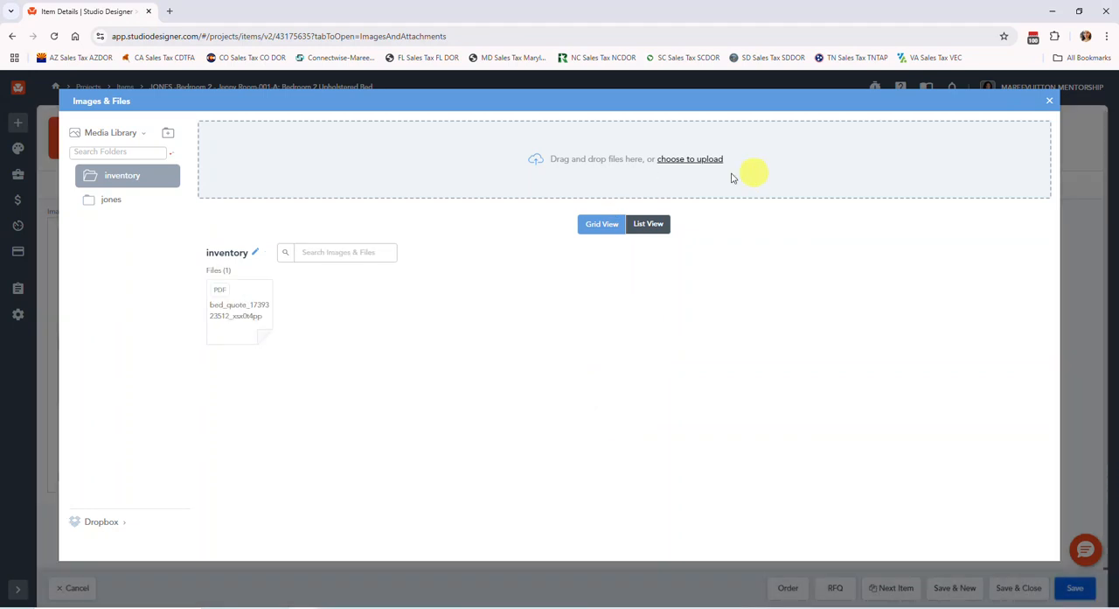
pyautogui.moveTo(265, 316); pyautogui.dragTo(250, 314)
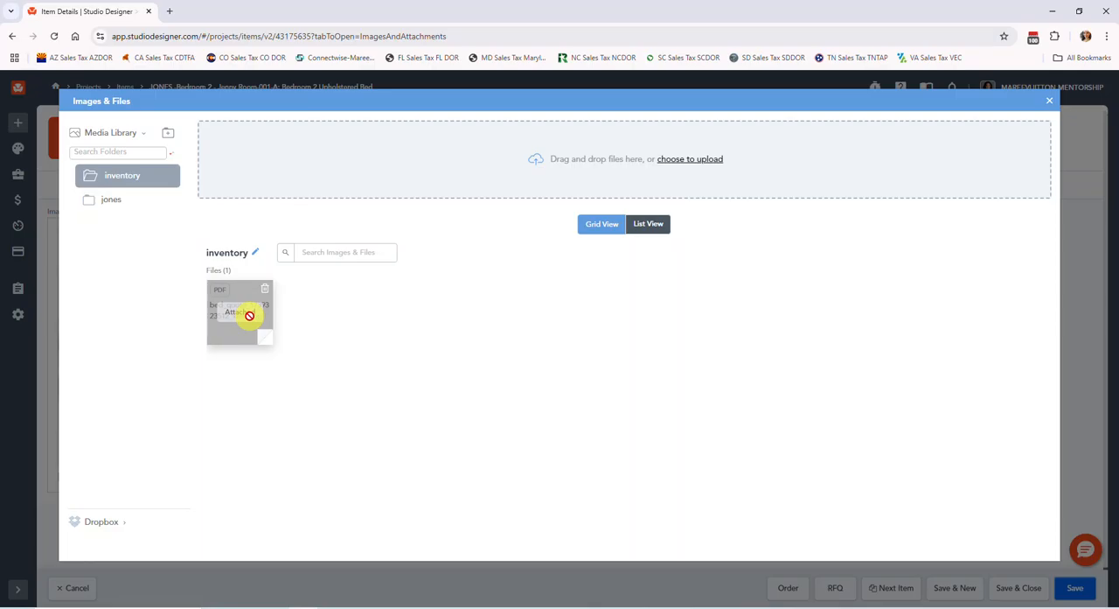
pyautogui.click(1050, 103)
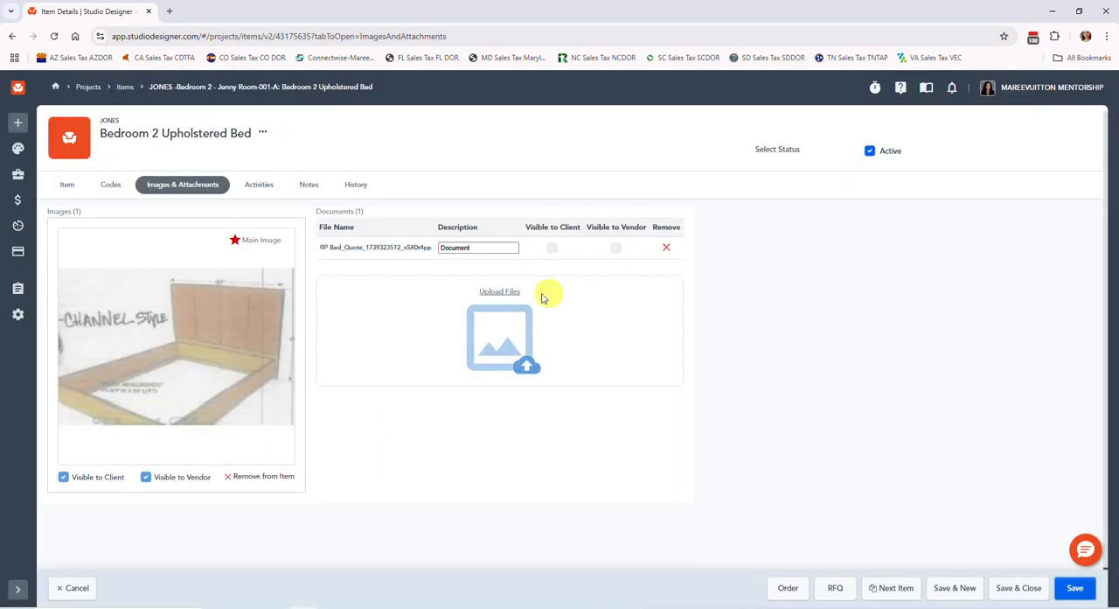
pyautogui.moveTo(475, 247); pyautogui.dragTo(417, 252)
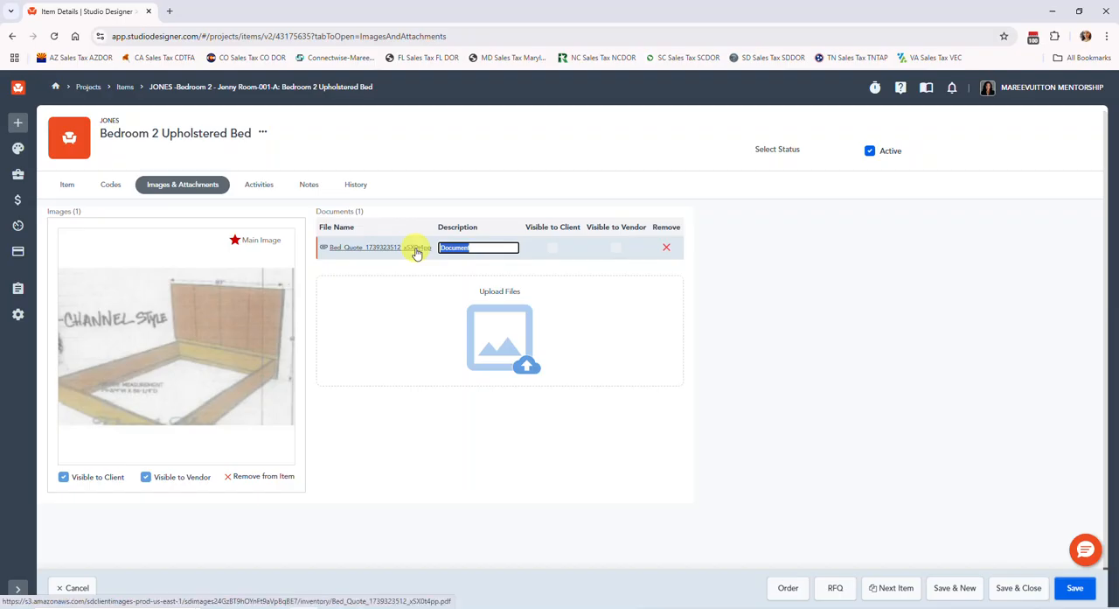
pyautogui.write('QUOTE 1739323512')
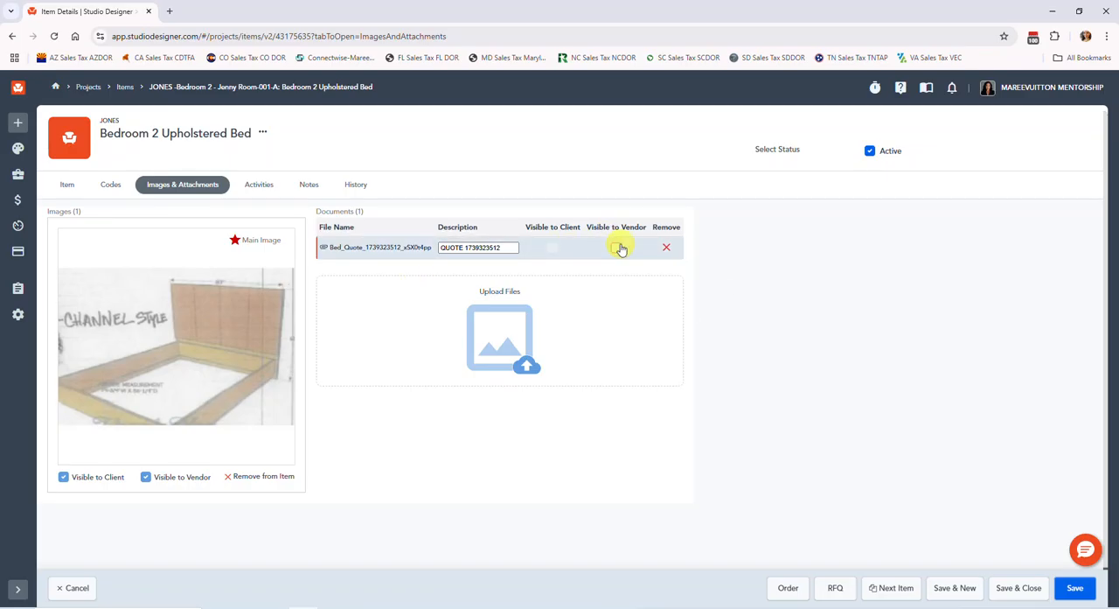
pyautogui.click(616, 249)
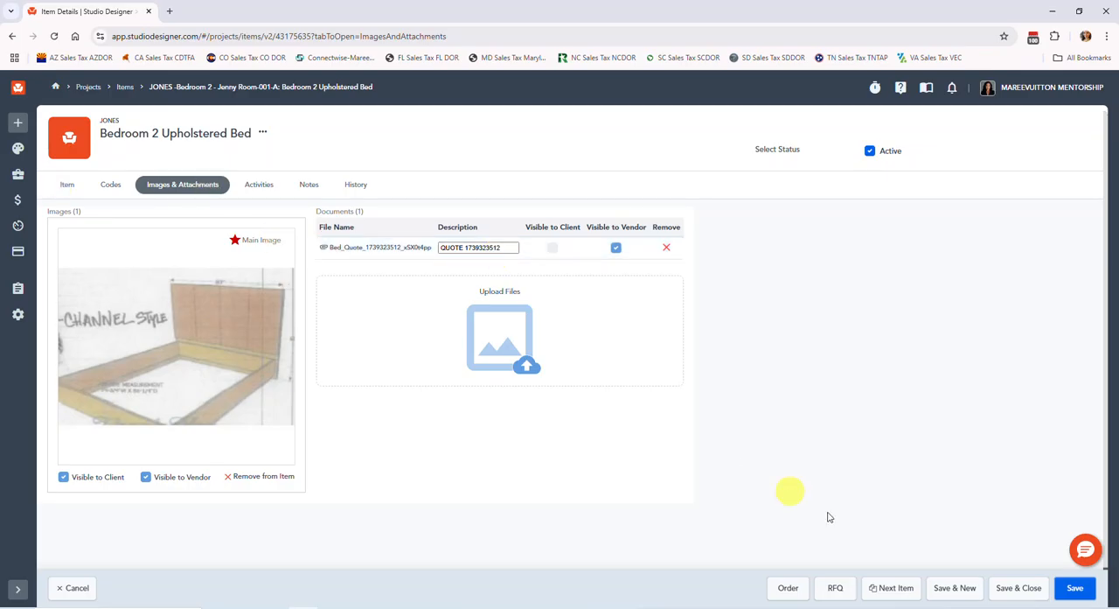
# Review the bed's purchase and selling figures in the pricing table, and save and close the item
pyautogui.click(63, 186)
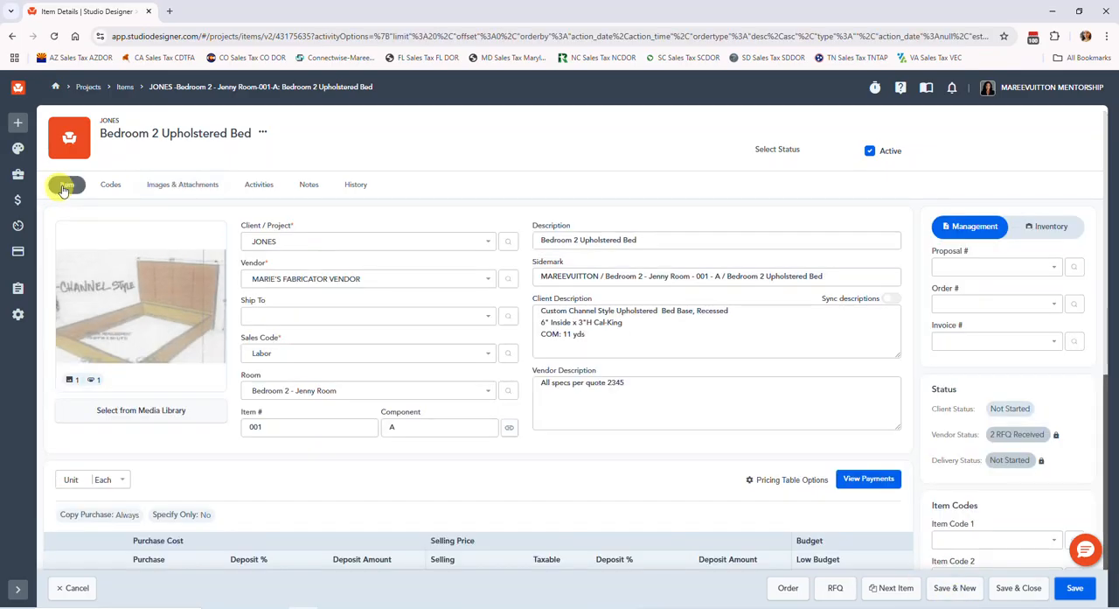
pyautogui.scroll(-3, 533, 371)
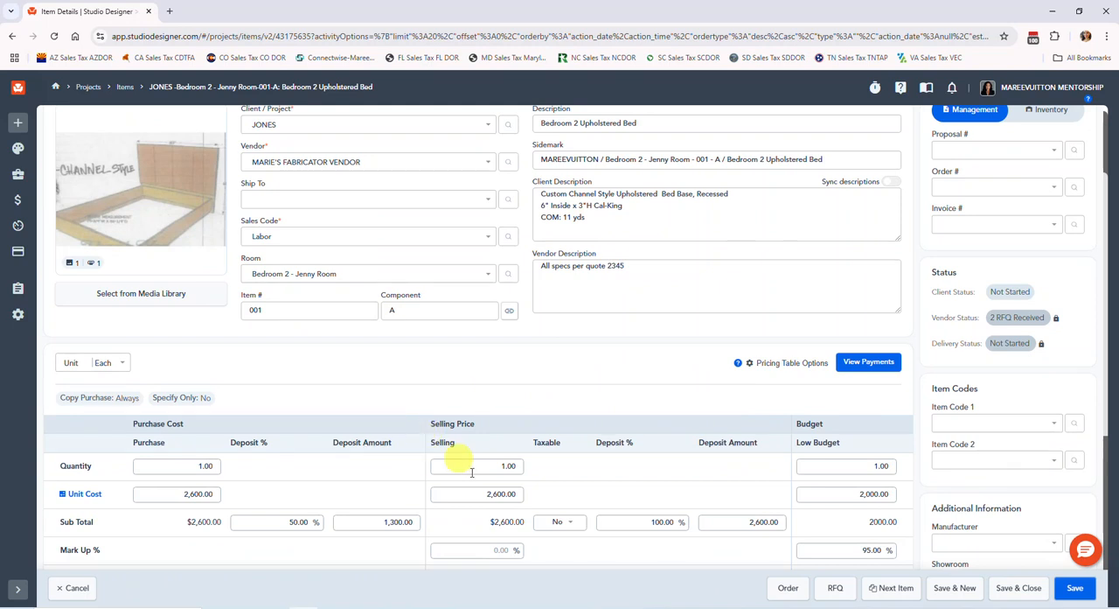
pyautogui.scroll(-2, 490, 437)
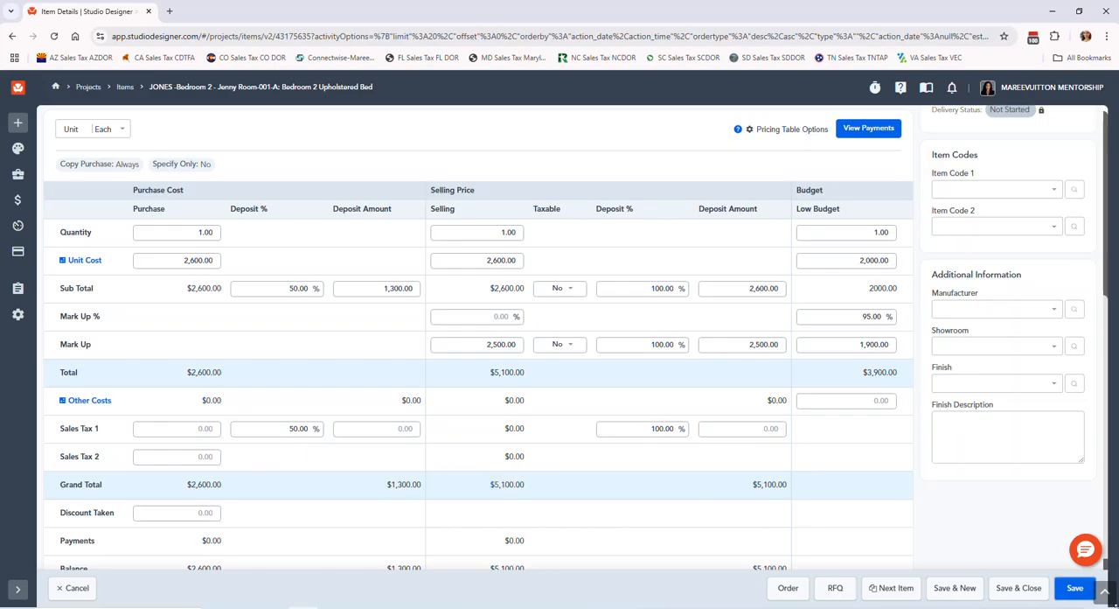
pyautogui.click(1018, 588)
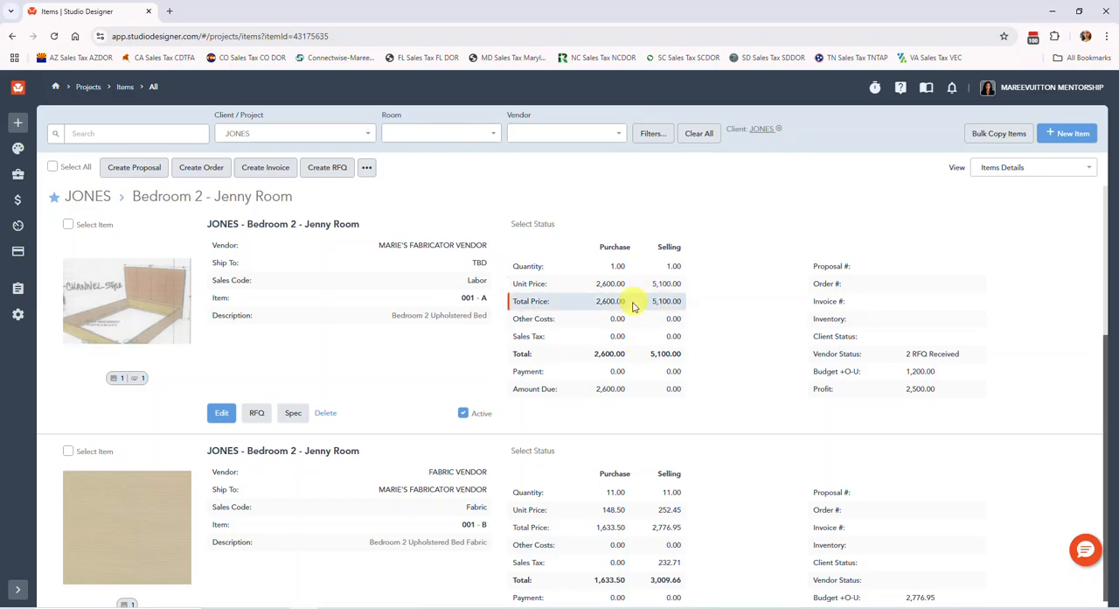
# Create a proposal for the bed item with the description "Bedroom 2 Upholstered Bed", and save and close it
pyautogui.click(69, 225)
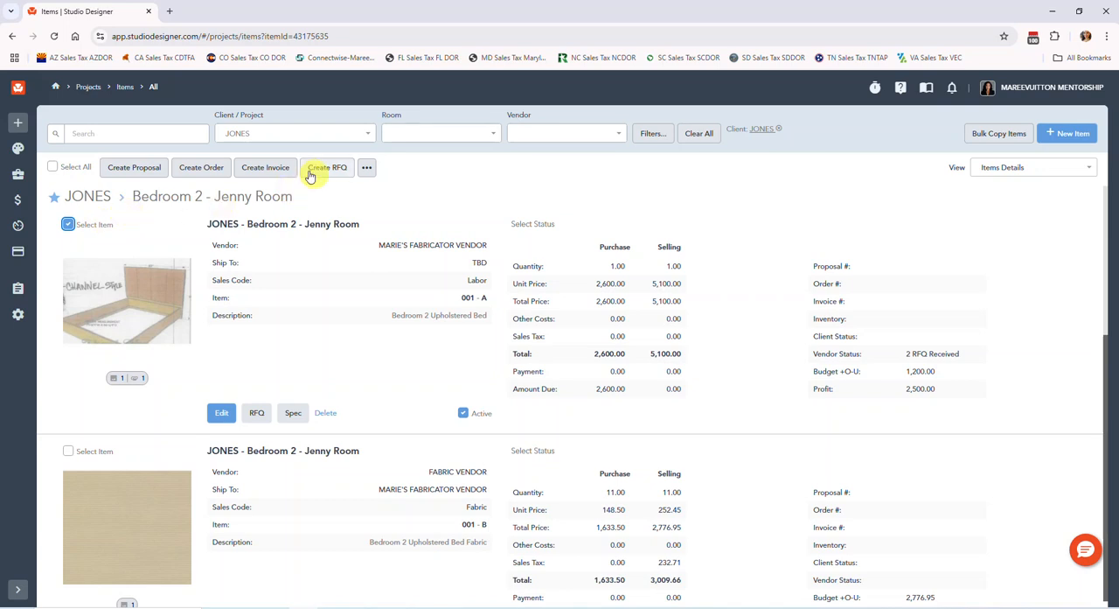
pyautogui.click(121, 170)
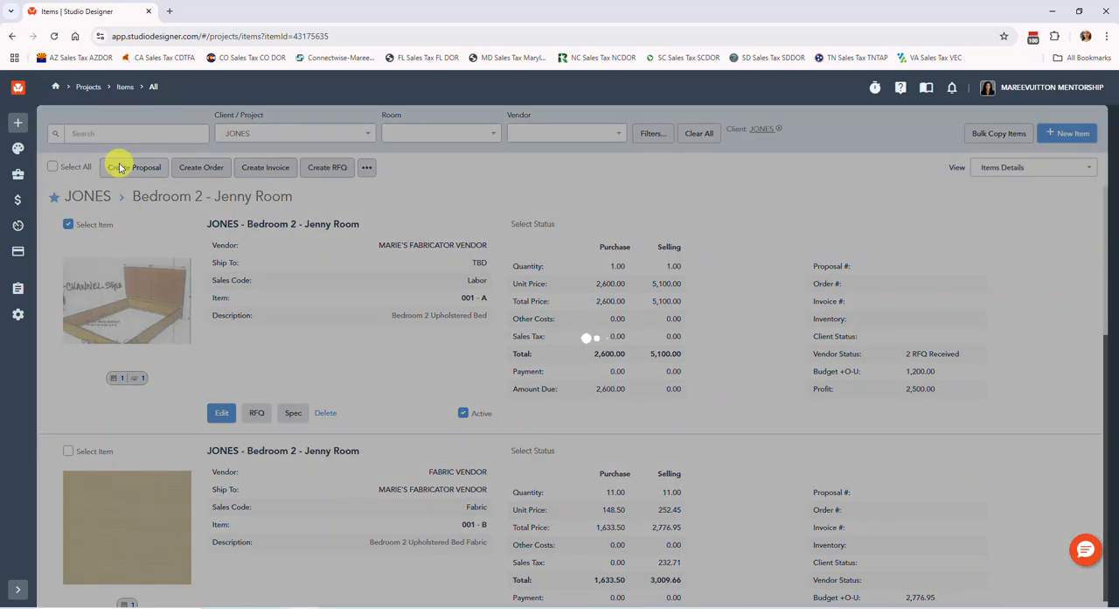
pyautogui.click(211, 348)
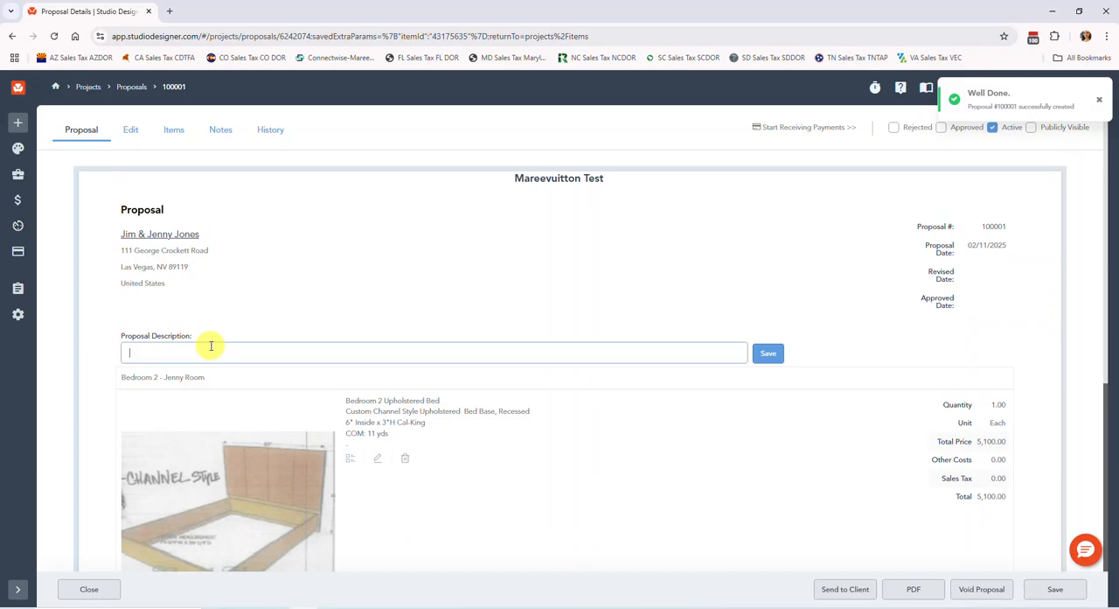
pyautogui.write('Bedroom 2 Upholstered Bed')
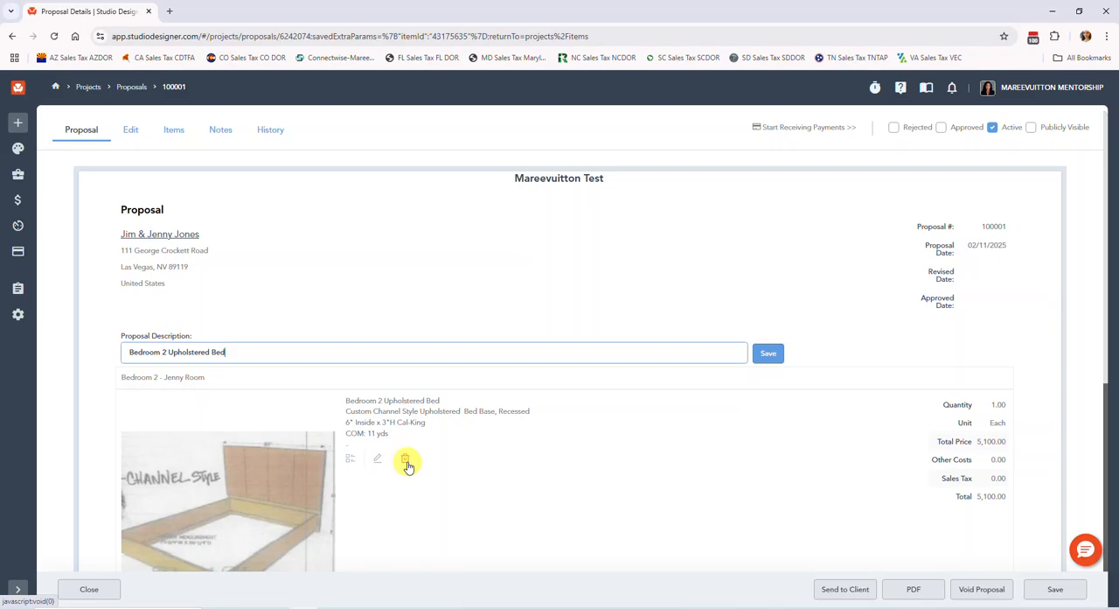
pyautogui.click(776, 353)
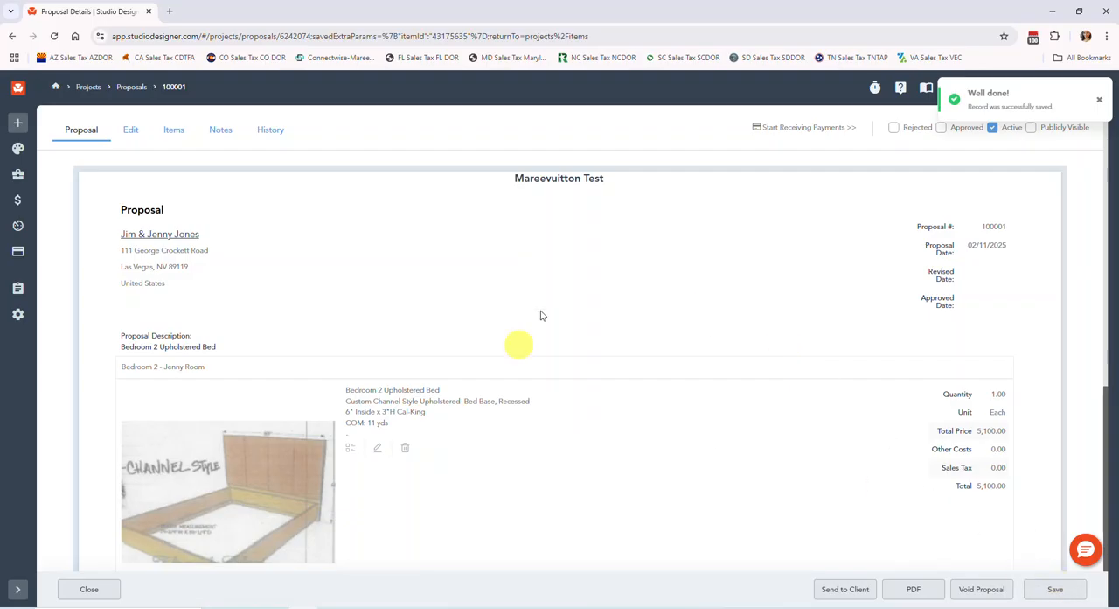
pyautogui.click(1073, 601)
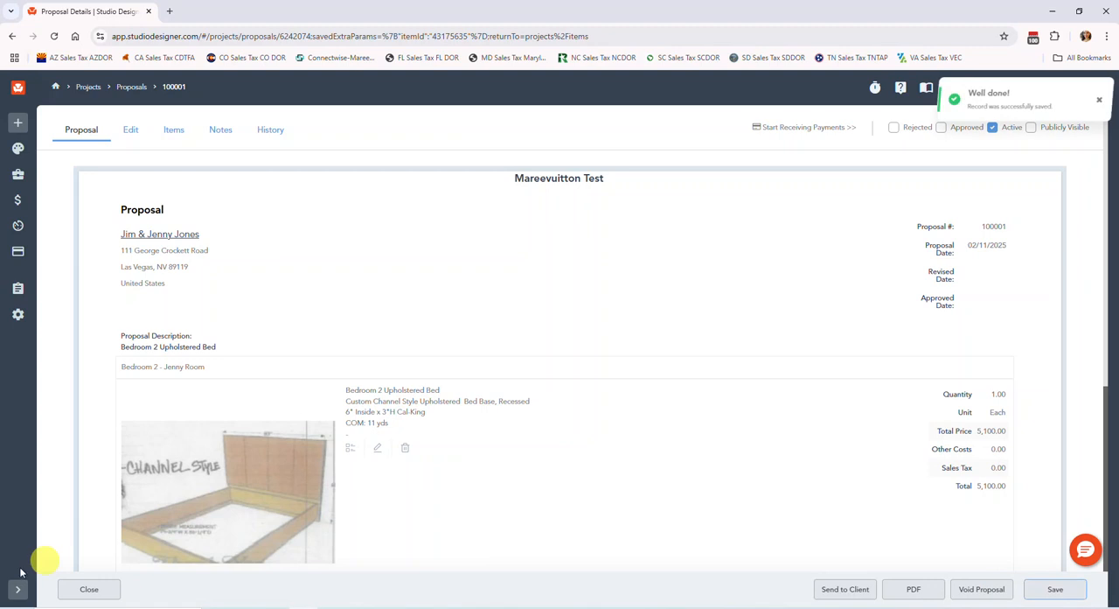
pyautogui.click(90, 588)
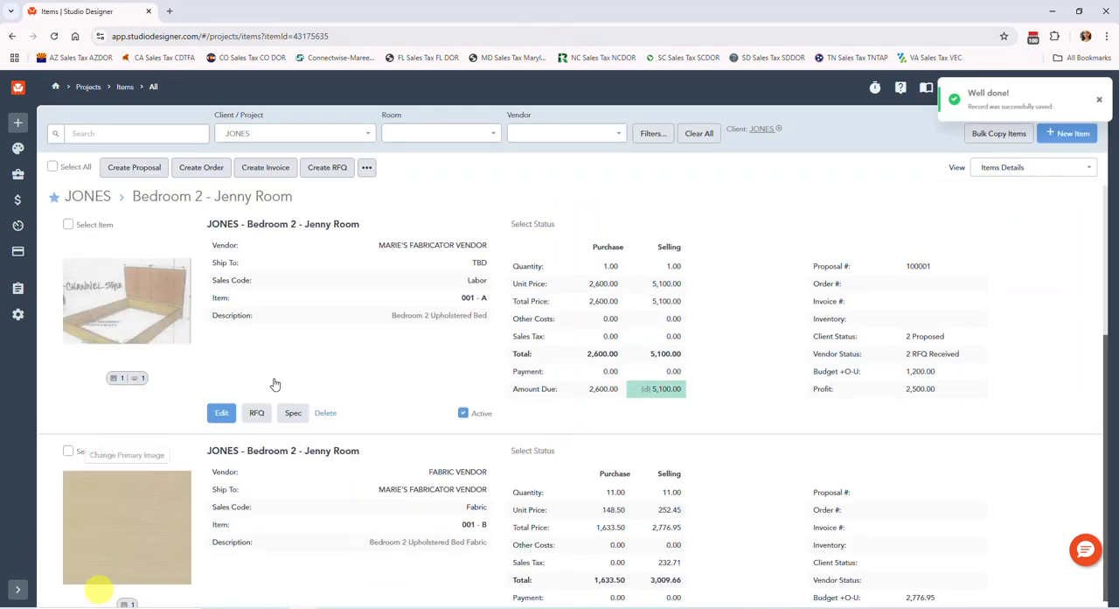
# Reopen the bed's proposal, check its totals and open its PDF output settings
pyautogui.click(914, 266)
pyautogui.scroll(-3, 683, 369)
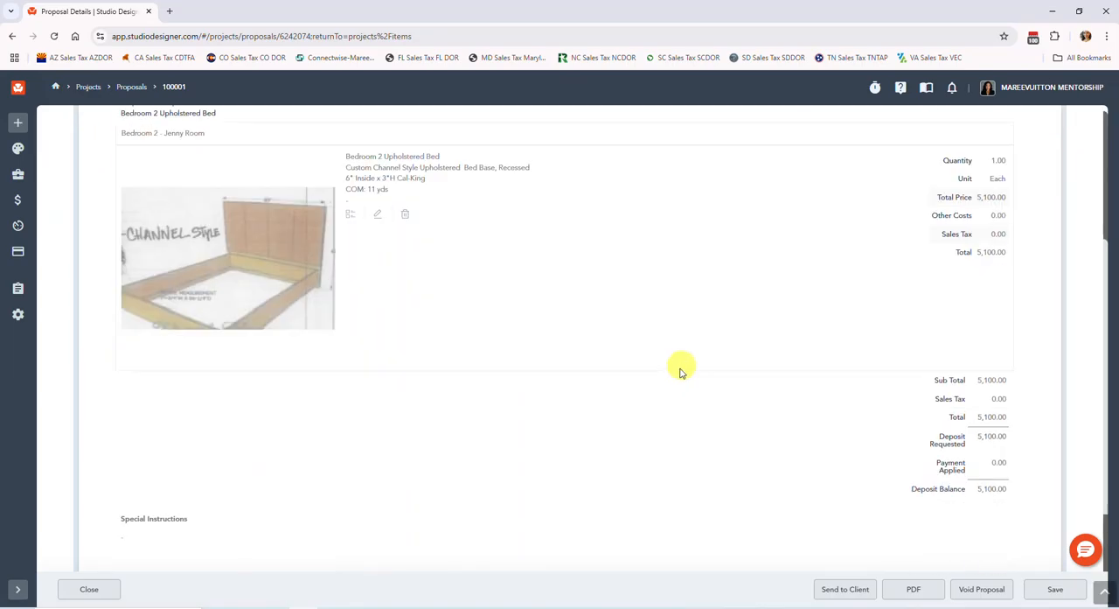
pyautogui.click(914, 590)
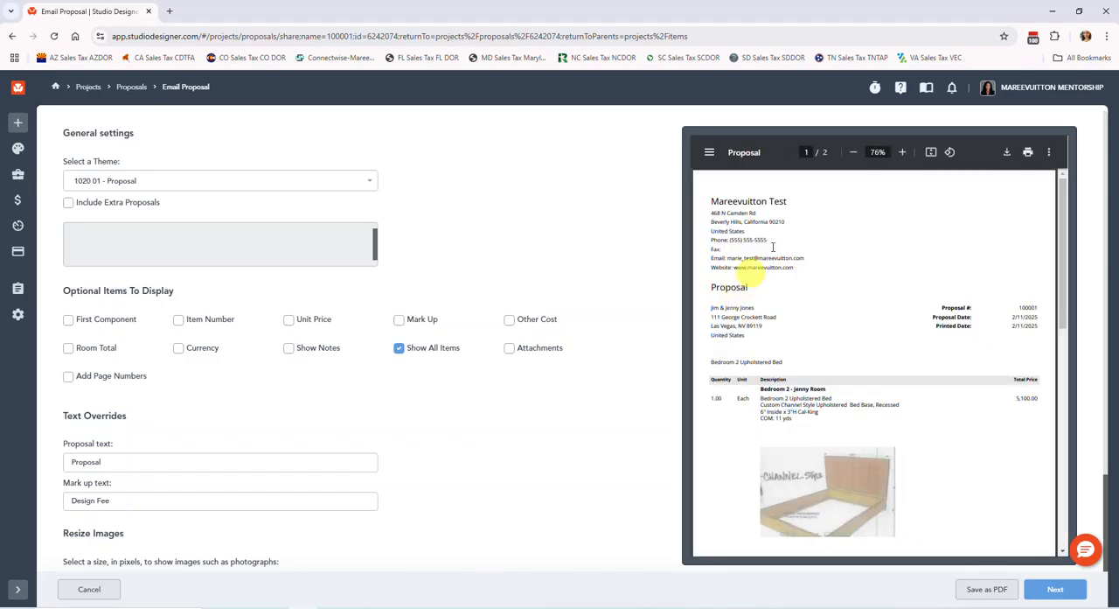
# Preview the proposal in the 1020 02 - Proposal Image Left theme and return to the 1020 01 - Proposal theme
pyautogui.click(173, 180)
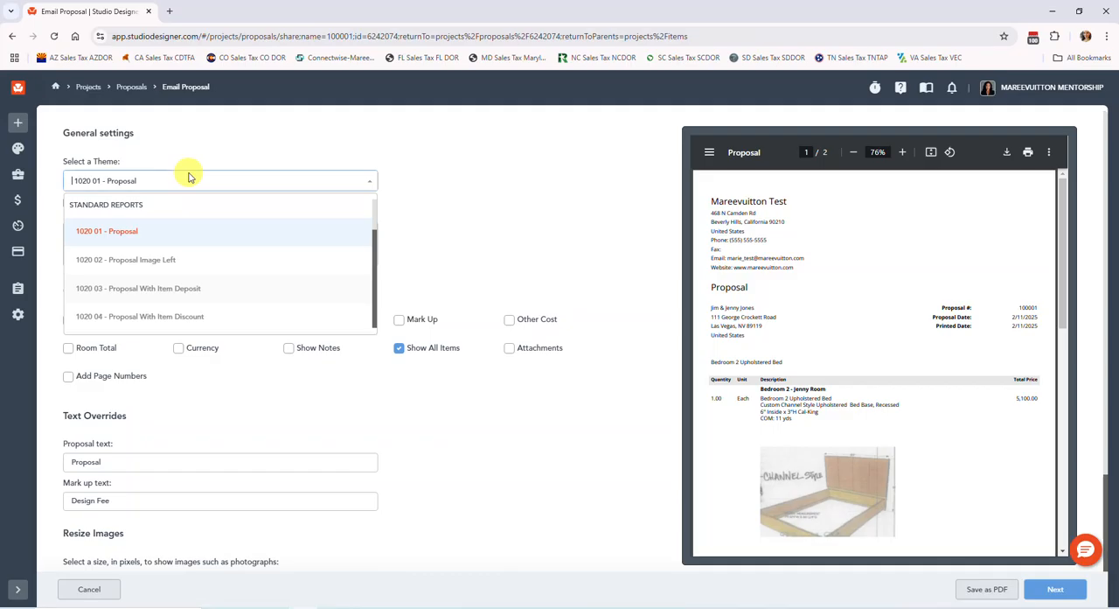
pyautogui.click(166, 260)
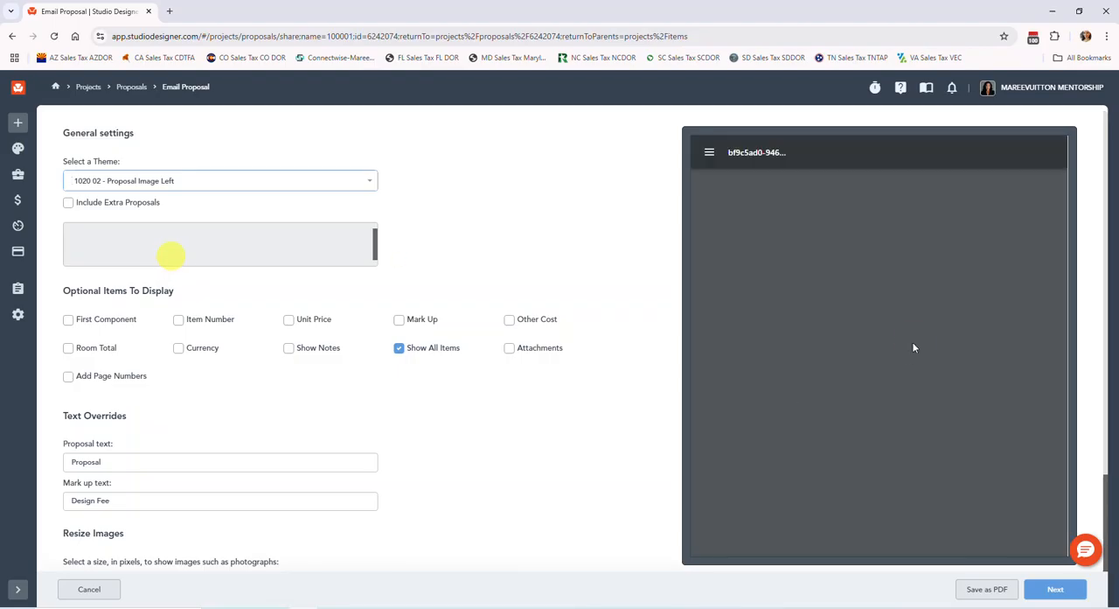
pyautogui.click(227, 181)
pyautogui.click(175, 236)
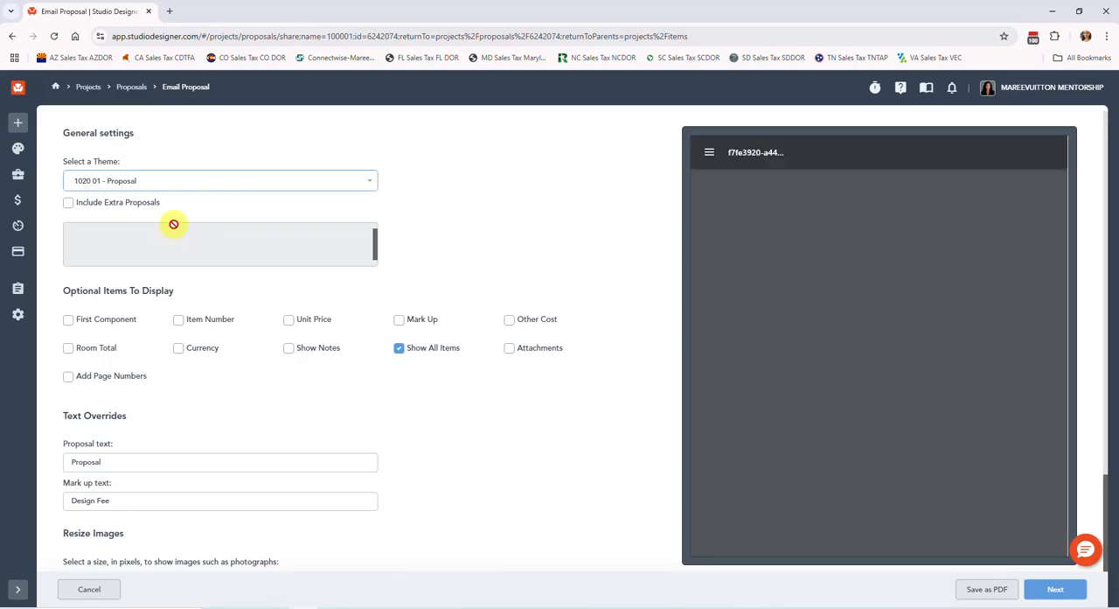
# Examine the proposal preview, the Design Fee mark up text override and the image size options
pyautogui.scroll(-2, 927, 327)
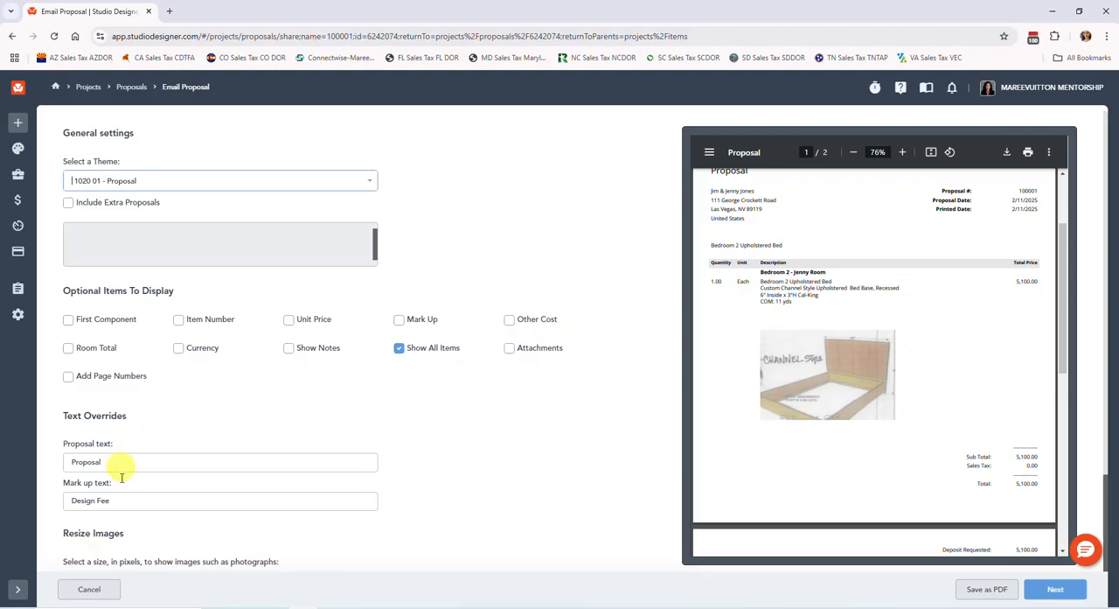
pyautogui.moveTo(125, 500); pyautogui.dragTo(67, 500)
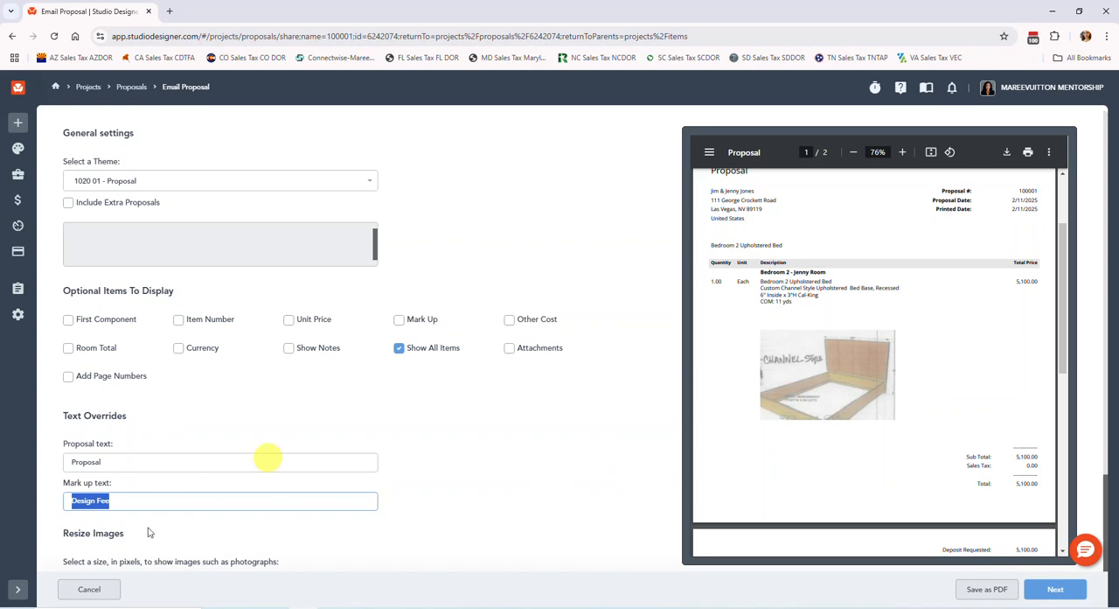
pyautogui.scroll(-2, 181, 523)
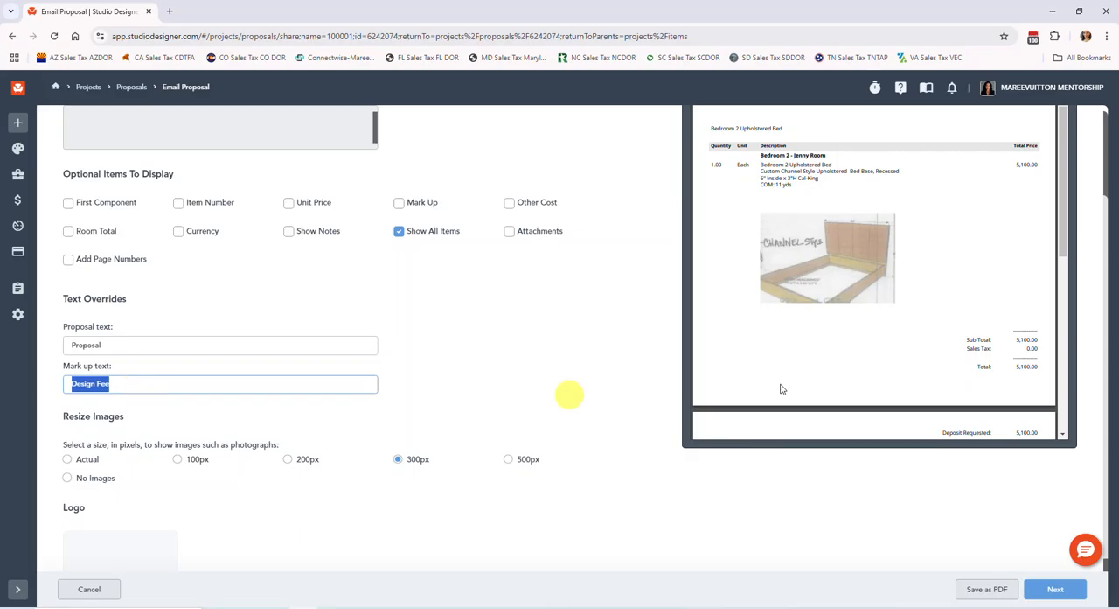
pyautogui.scroll(2, 783, 387)
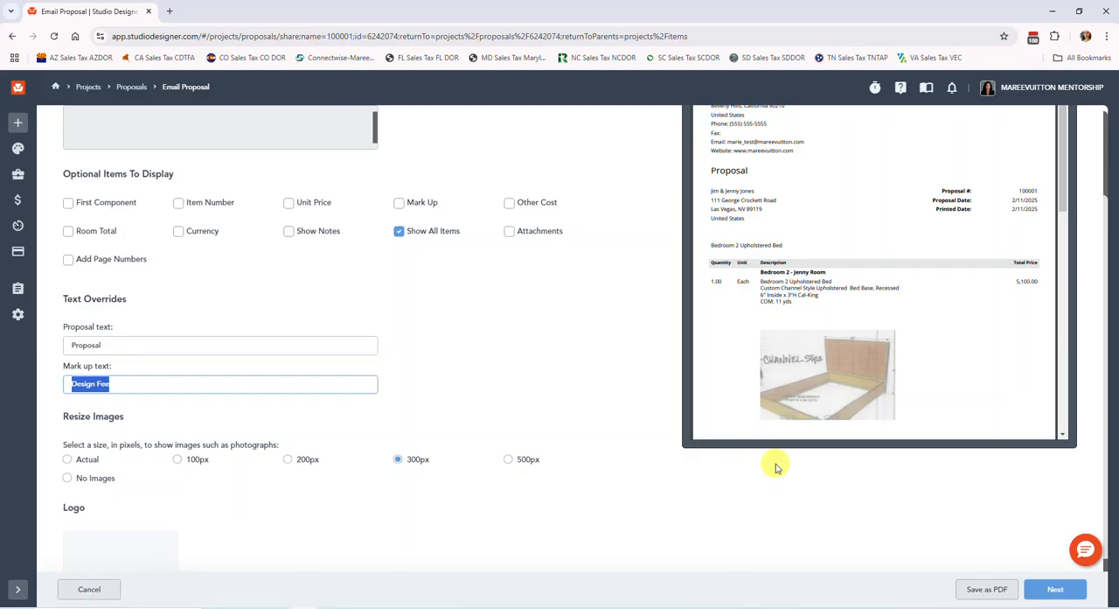
# Leave the proposal's output settings, return to the project items list and compare the pricing of the bed and its fabric
pyautogui.click(95, 590)
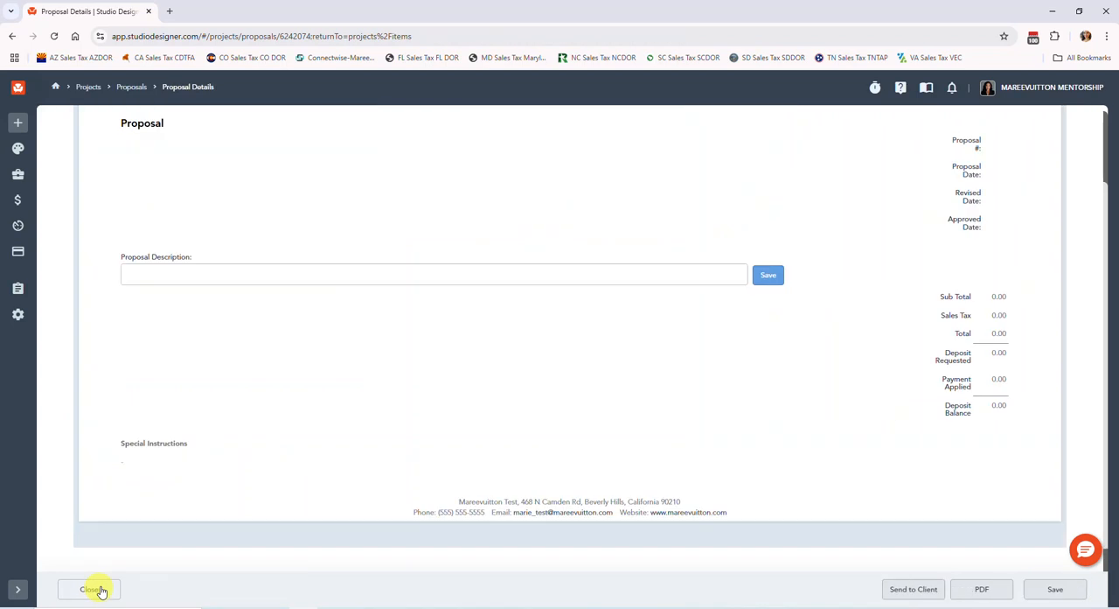
pyautogui.moveTo(19, 171)
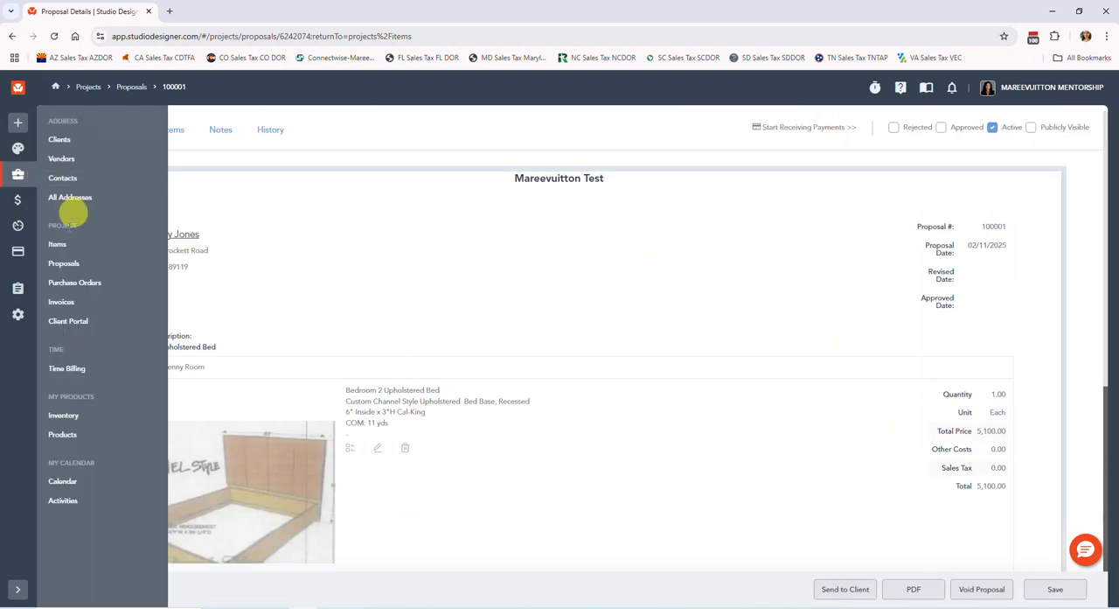
pyautogui.click(70, 242)
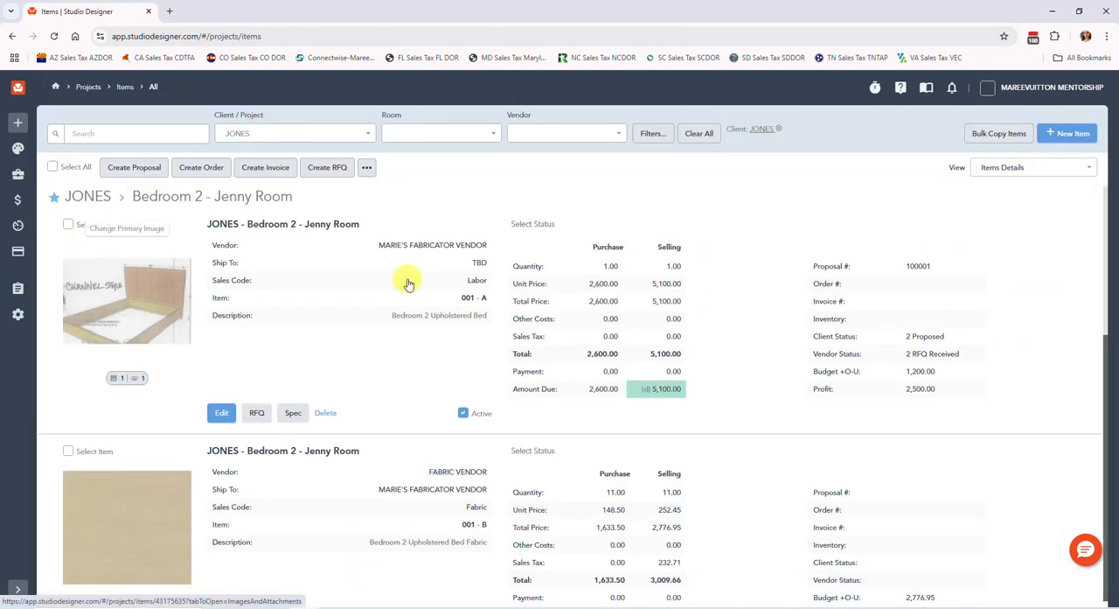
pyautogui.scroll(-1, 407, 283)
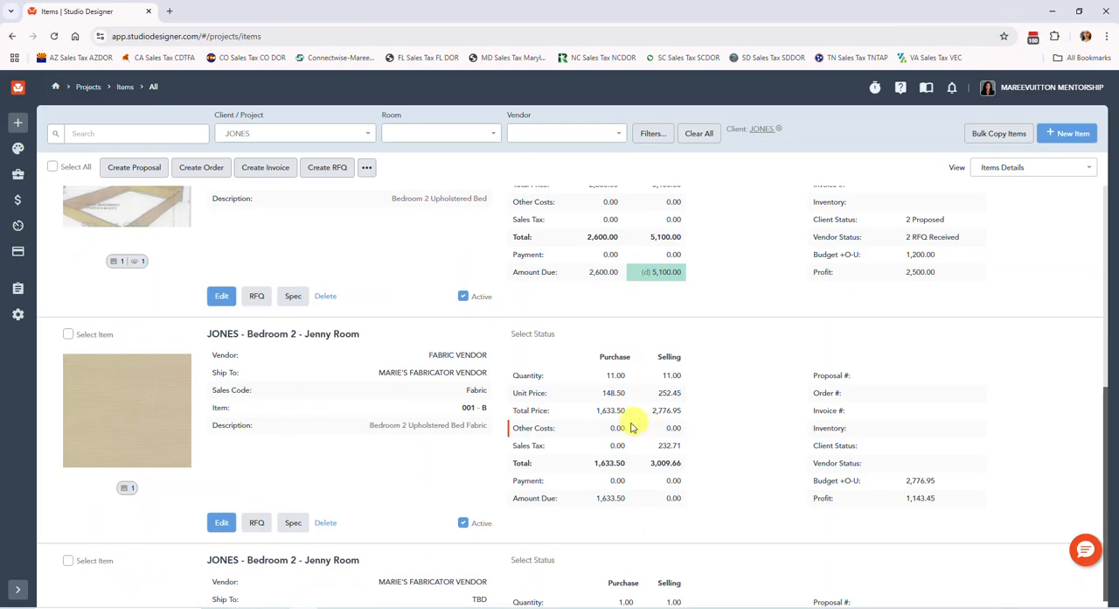
pyautogui.scroll(-1, 630, 428)
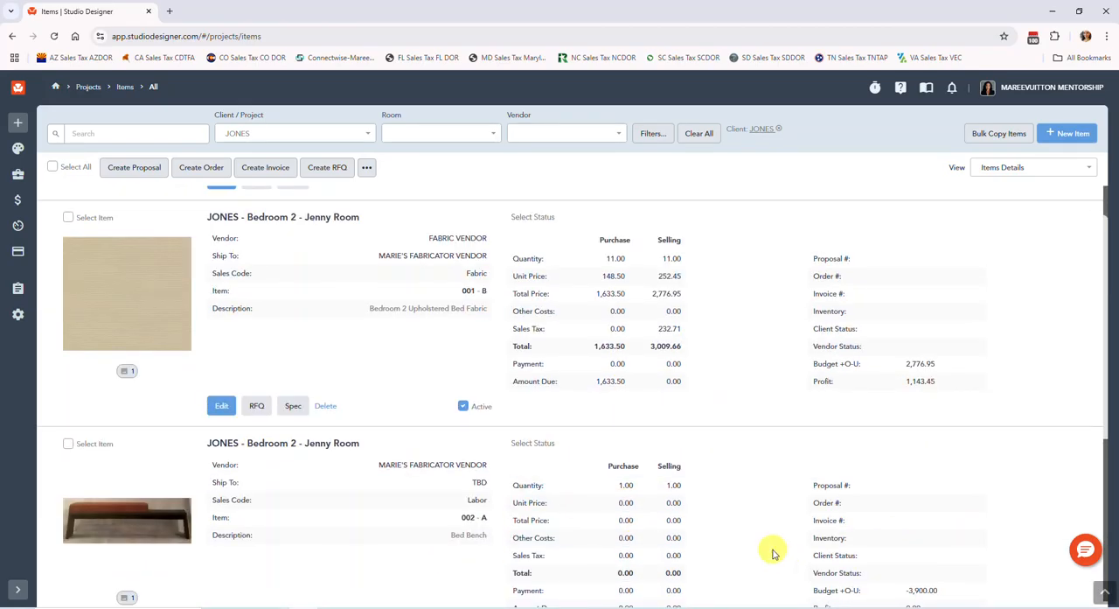
pyautogui.scroll(2, 773, 551)
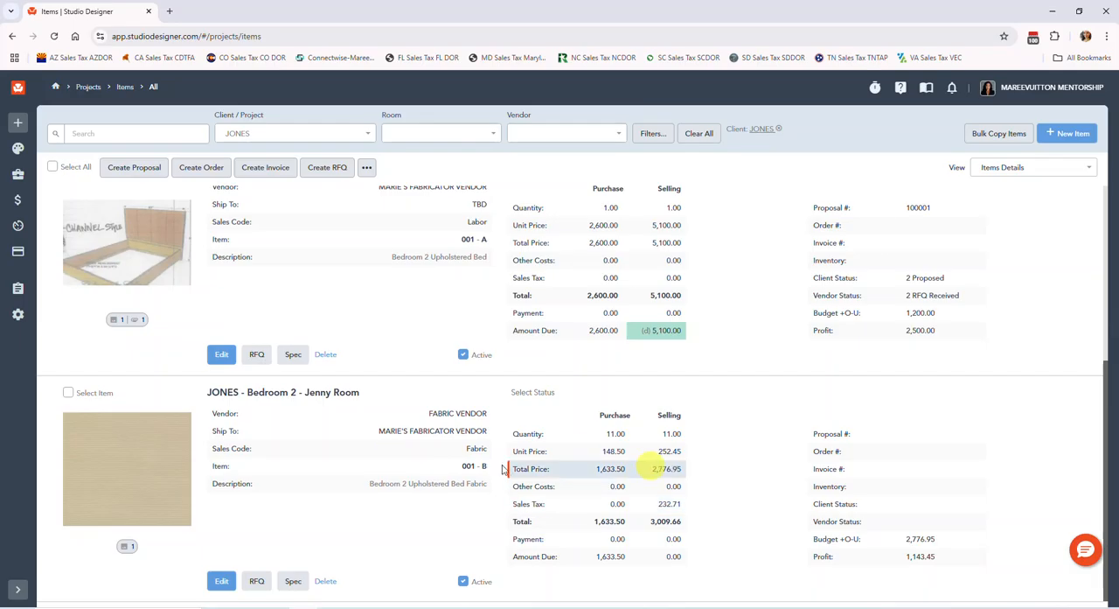
# Open the file upload for the Bedroom 2 Upholstered Bed Fabric item's documents and review Bed Fabric Quote.pdf
pyautogui.click(124, 477)
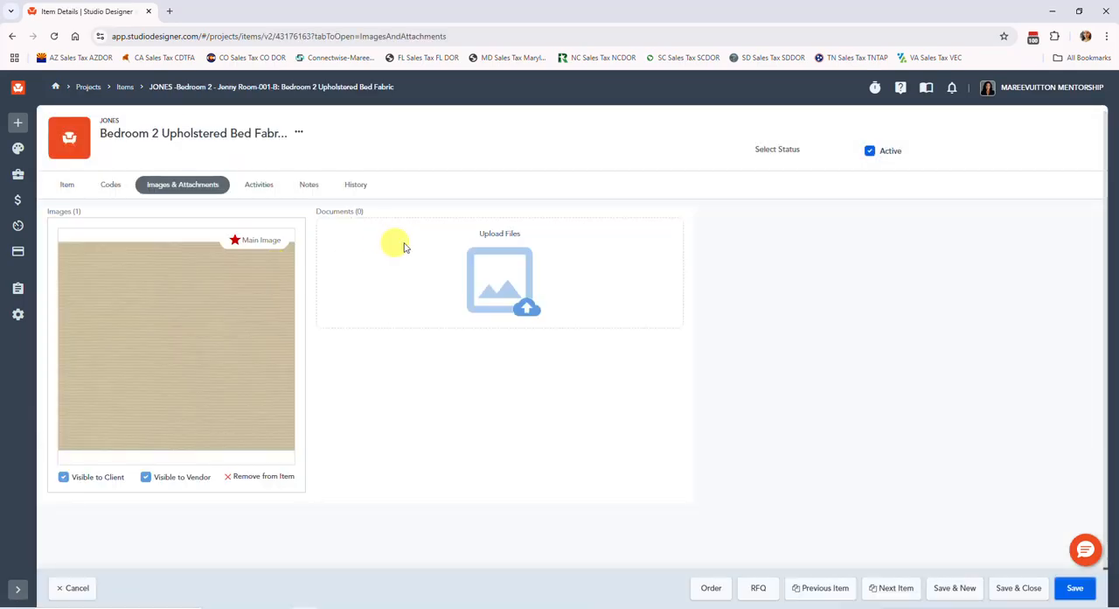
pyautogui.click(499, 233)
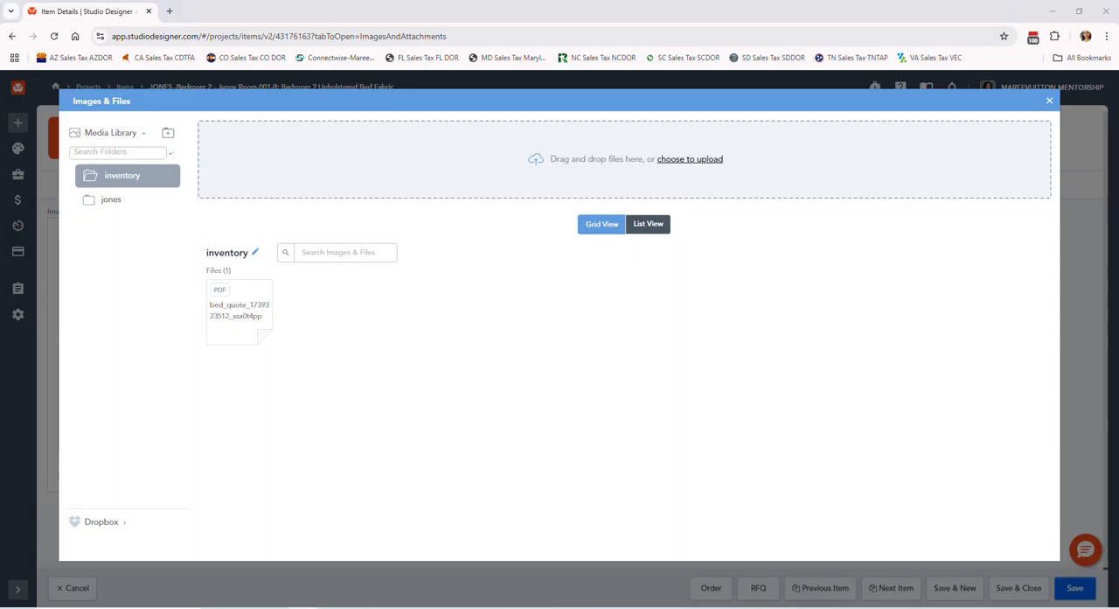
pyautogui.moveTo(26, 301); pyautogui.dragTo(413, 339)
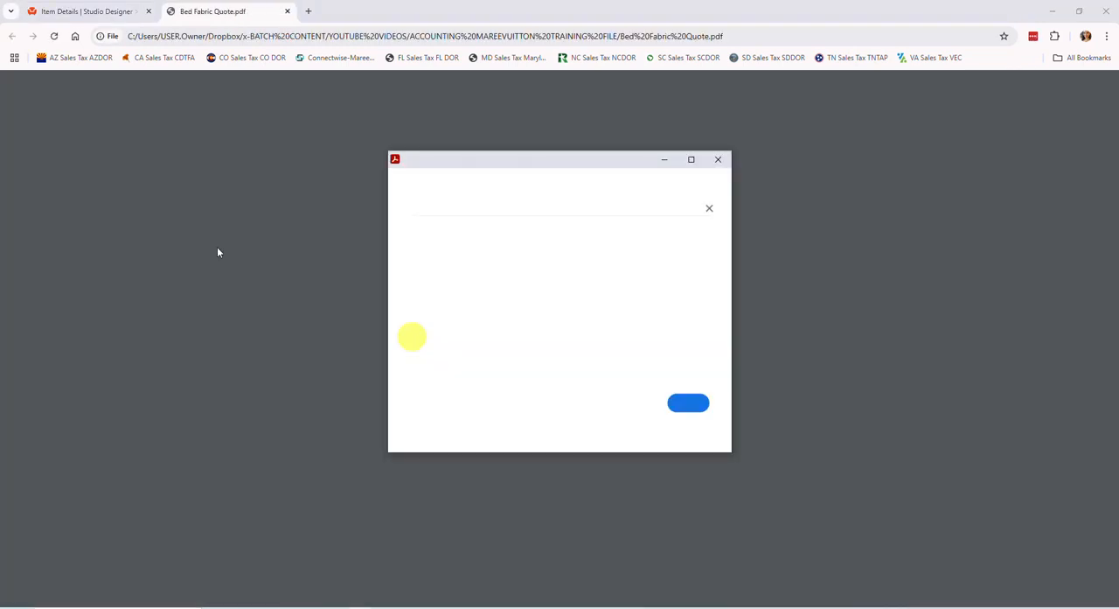
pyautogui.click(718, 159)
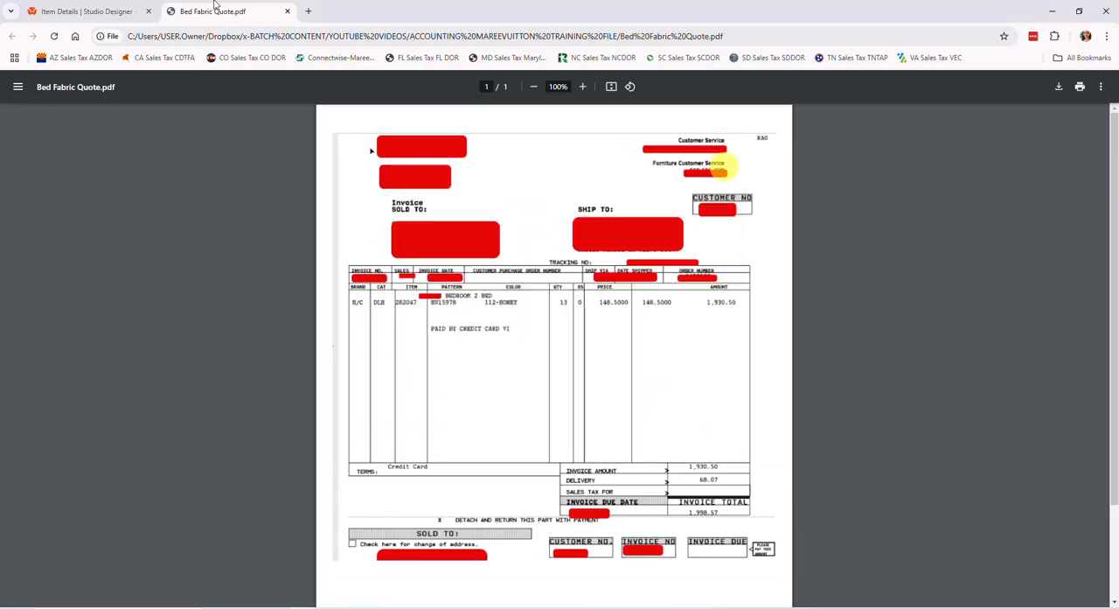
pyautogui.click(286, 11)
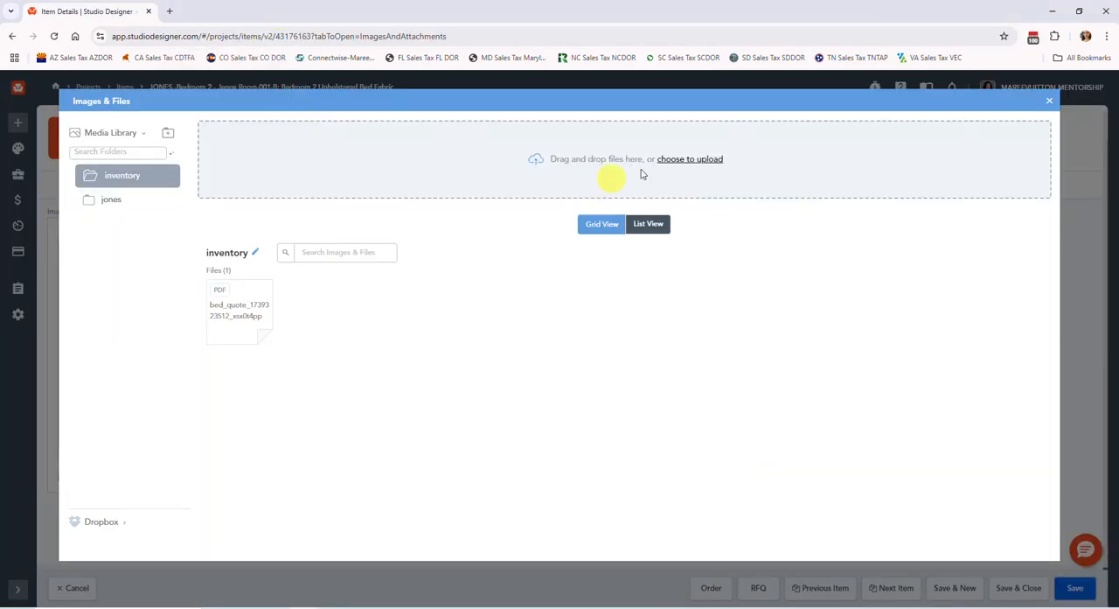
# Upload Bed Fabric Quote.pdf and attach it to the bed fabric item's documents
pyautogui.click(671, 162)
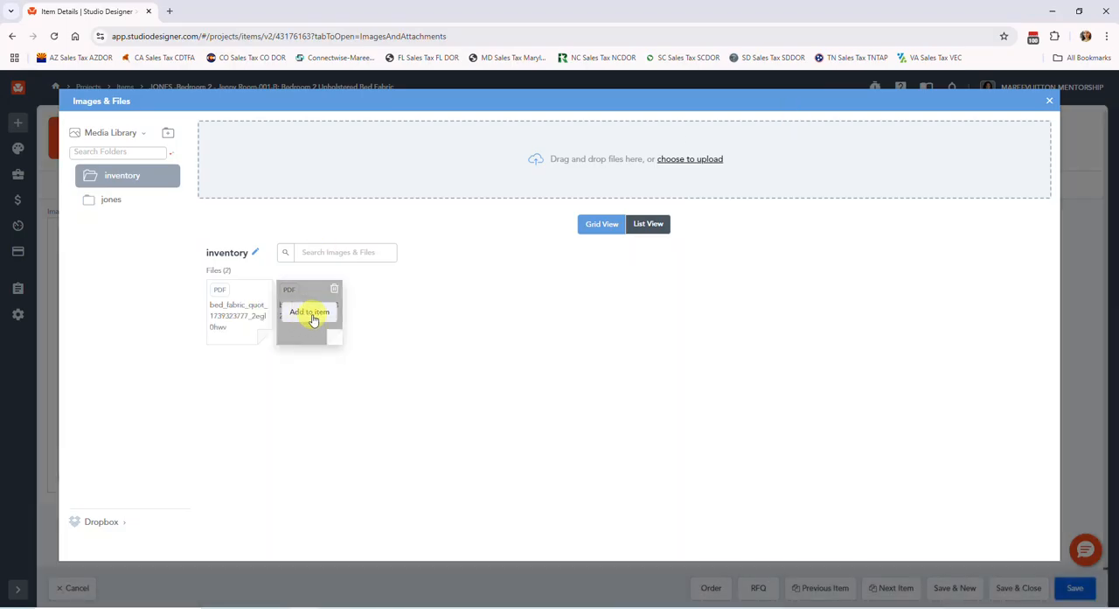
pyautogui.click(1069, 86)
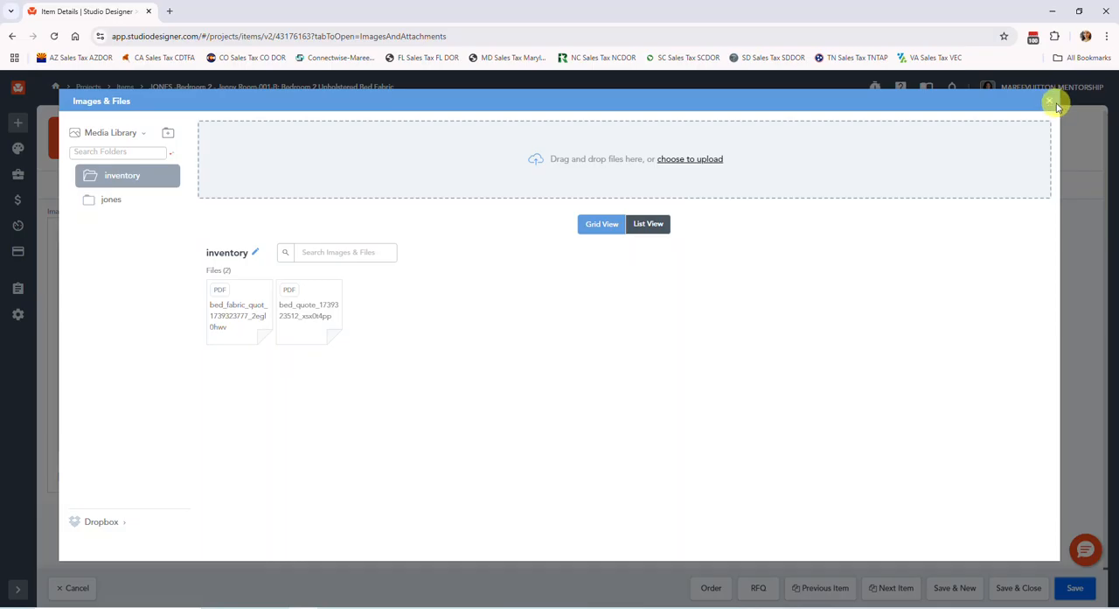
pyautogui.click(1053, 102)
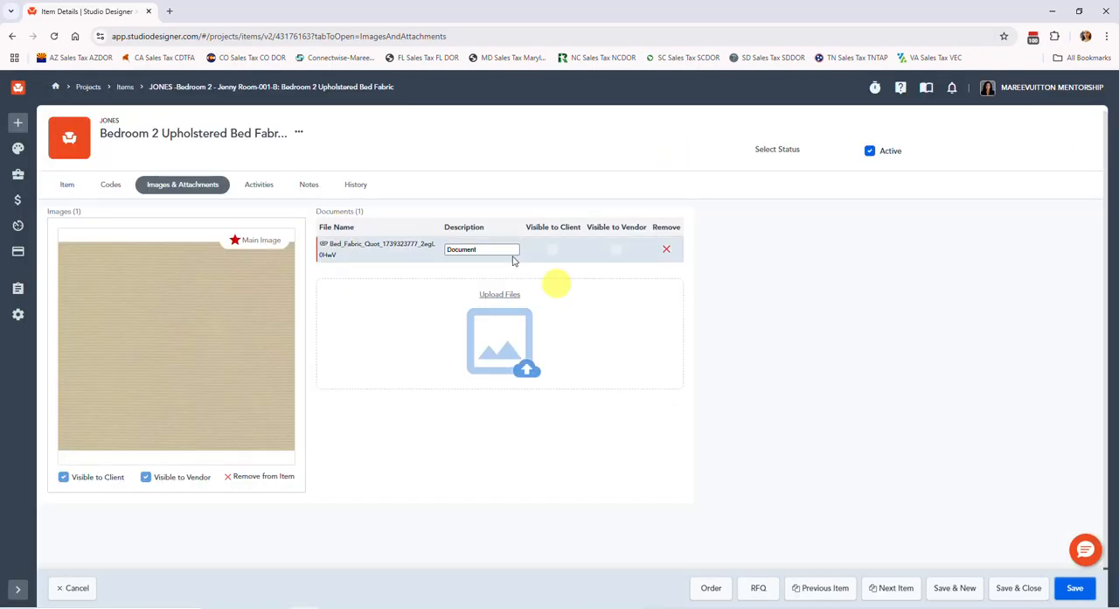
# Describe the attached document as "fabric quote", make it visible to the vendor, and save and close the item
pyautogui.moveTo(494, 250); pyautogui.dragTo(434, 260)
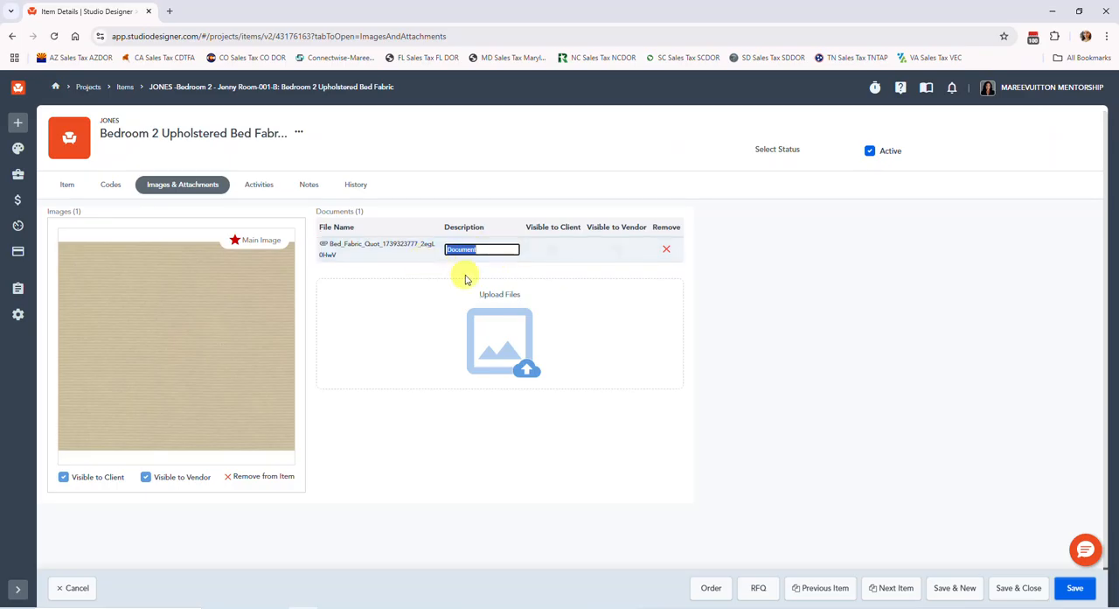
pyautogui.write('fabric quote')
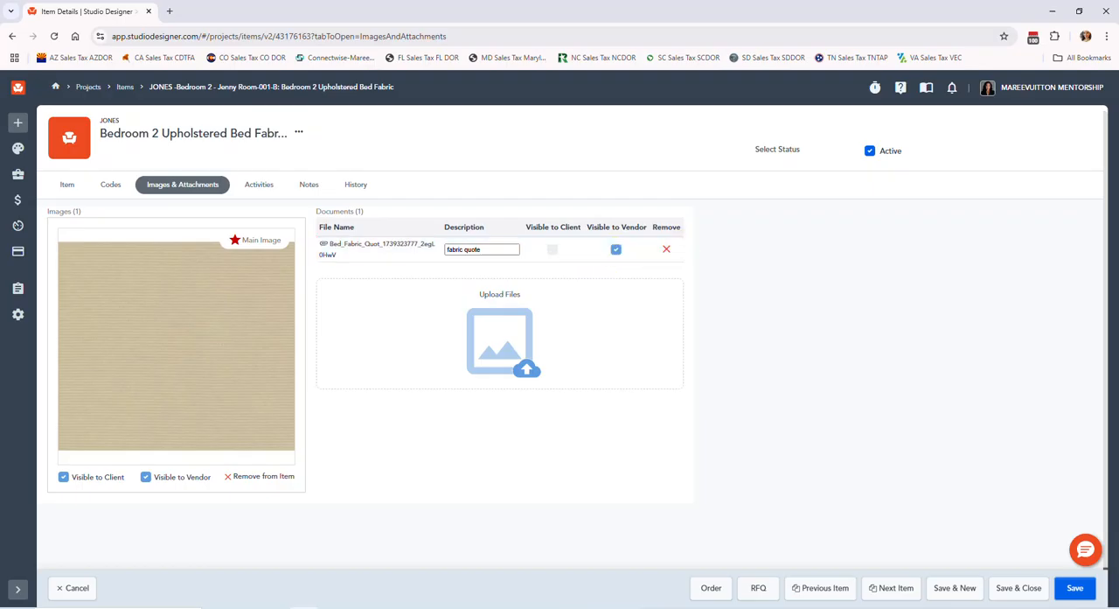
pyautogui.click(1031, 597)
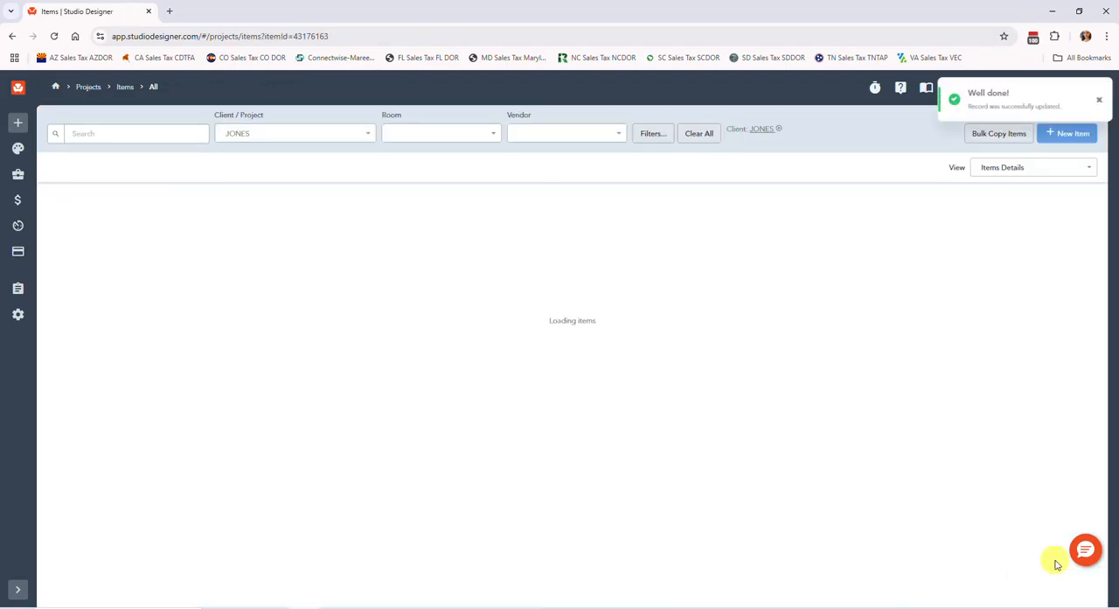
# Assign the Bedroom 2 Upholstered Bed Fabric item to the bed's existing proposal, and save and close it
pyautogui.scroll(-2, 1056, 564)
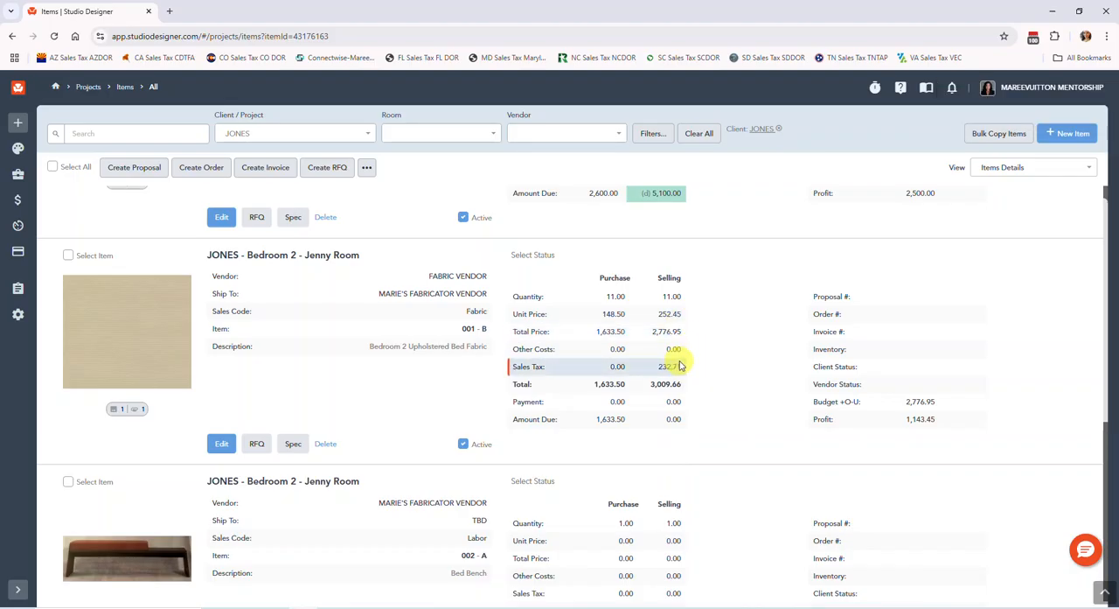
pyautogui.scroll(2, 680, 364)
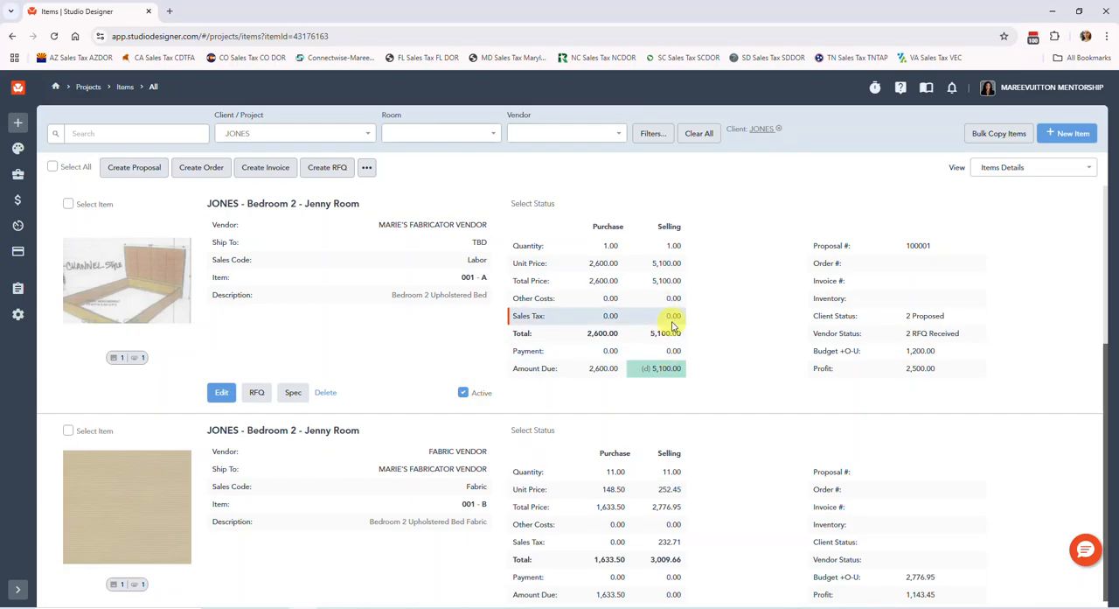
pyautogui.scroll(-1, 676, 321)
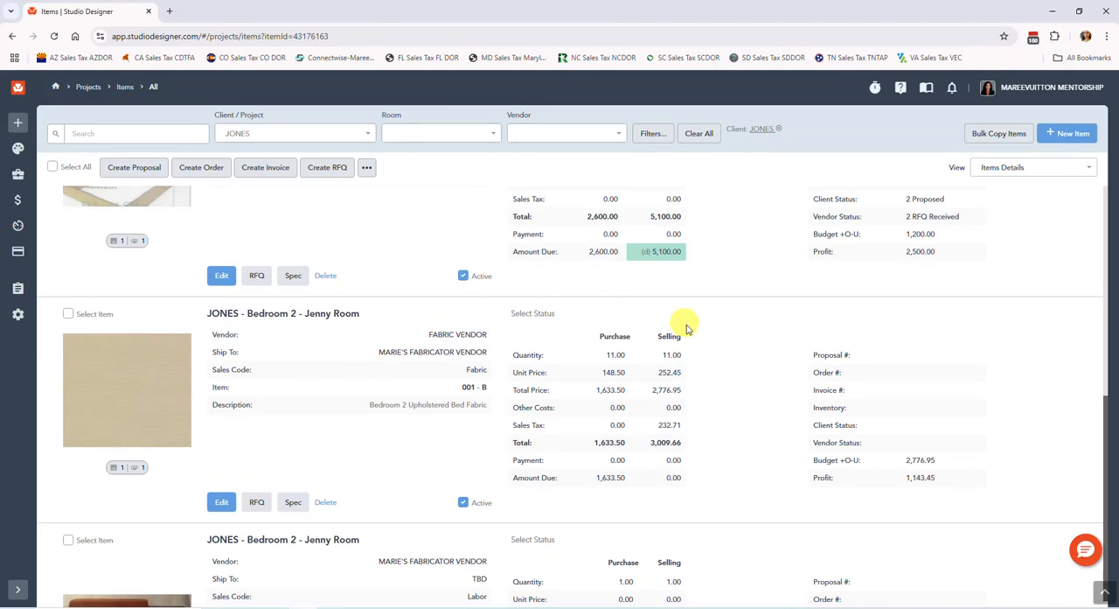
pyautogui.scroll(1, 687, 328)
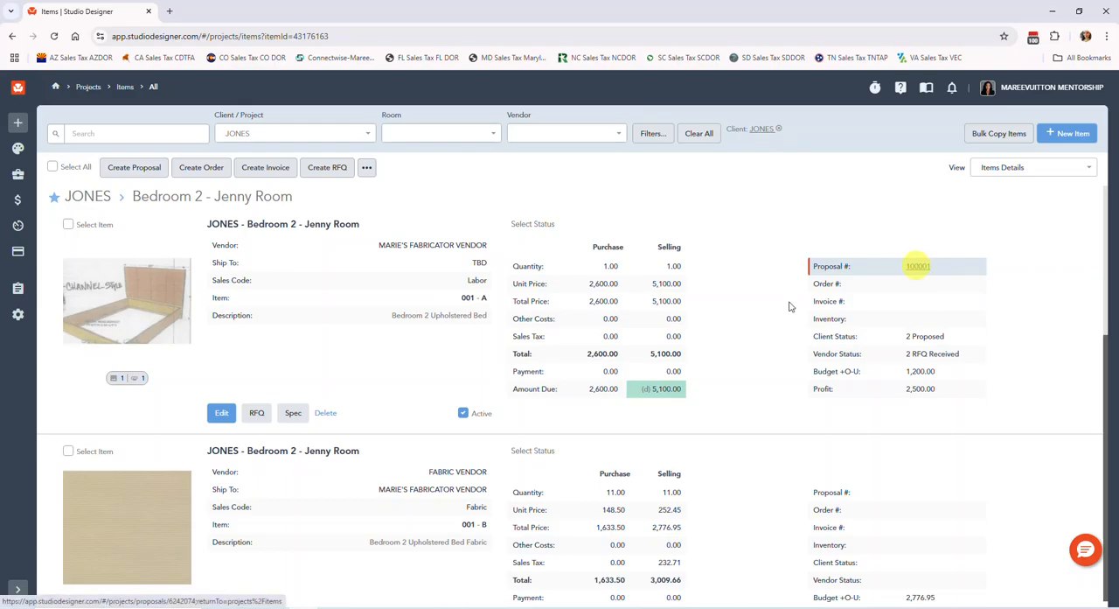
pyautogui.scroll(-1, 206, 501)
pyautogui.click(221, 522)
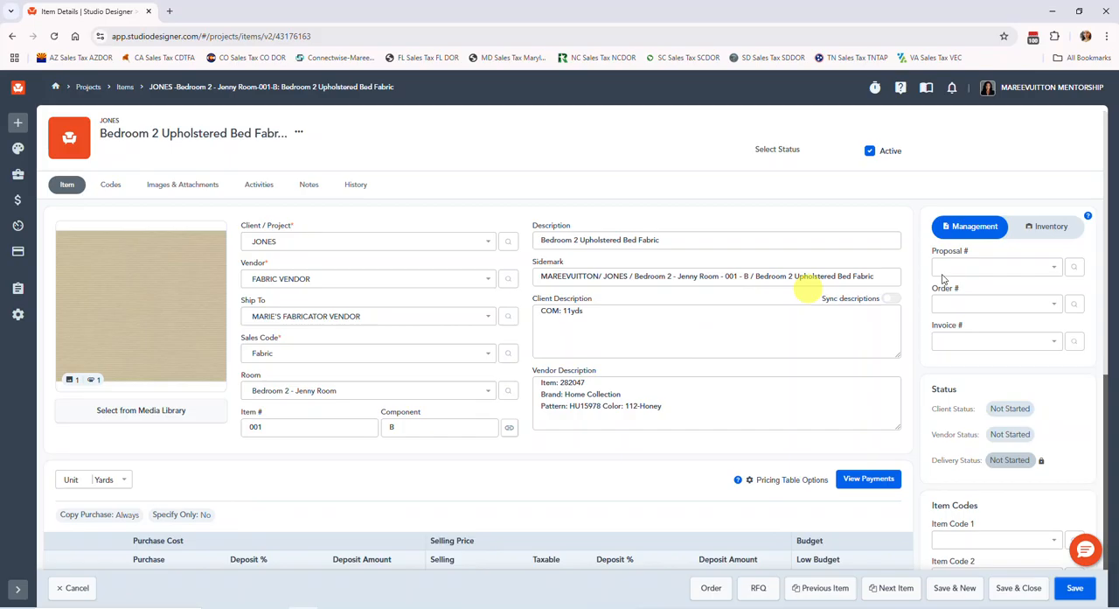
pyautogui.click(956, 271)
pyautogui.click(960, 298)
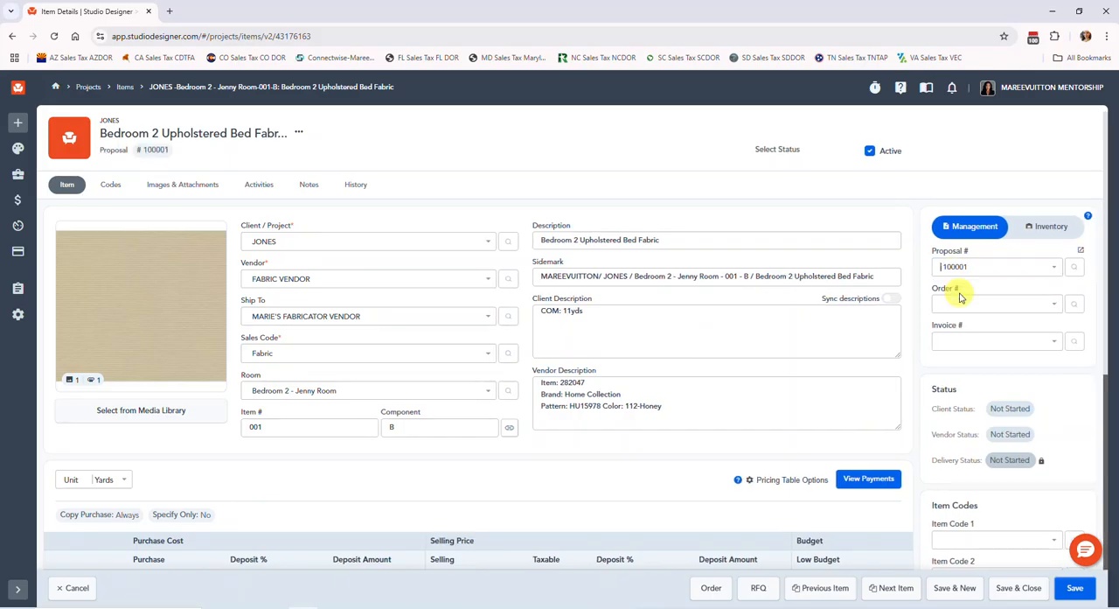
pyautogui.click(1018, 588)
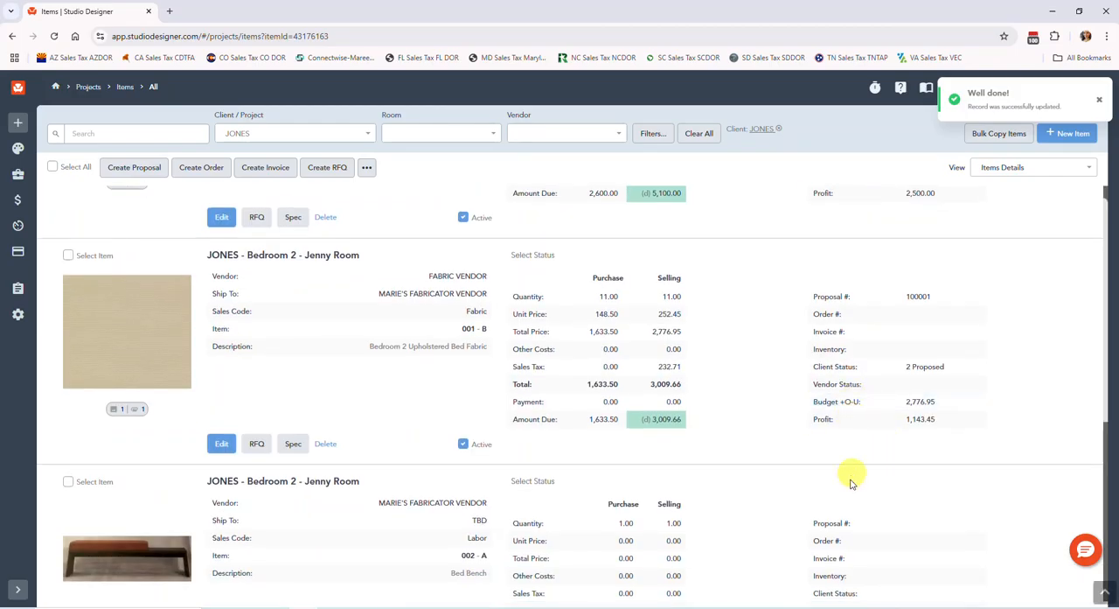
# Open the bed's proposal, bring up its client email settings and examine the item lines and totals in the preview
pyautogui.scroll(2, 850, 480)
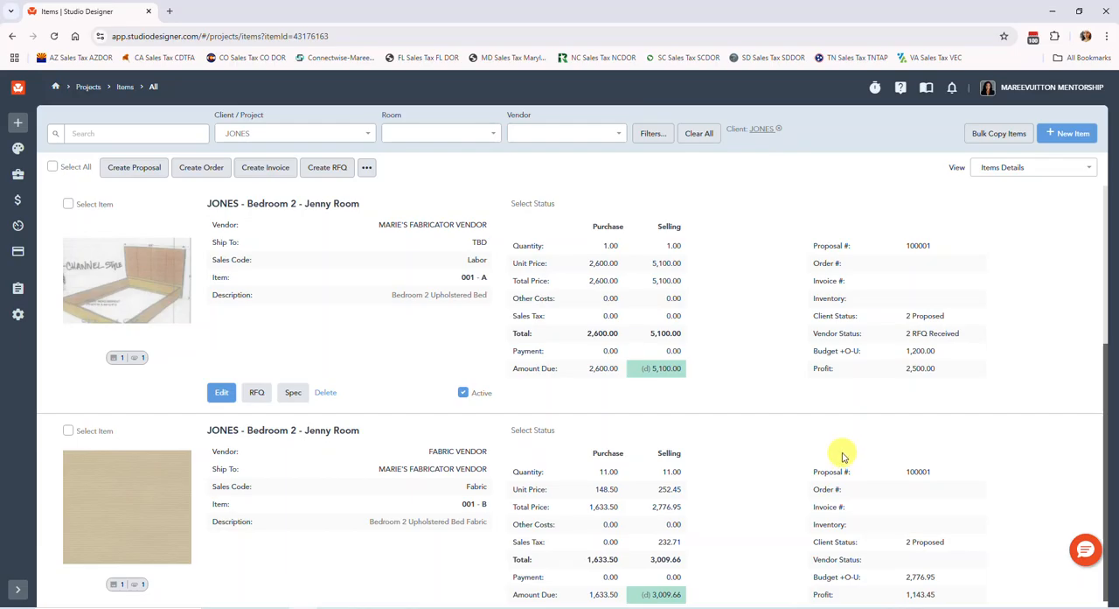
pyautogui.click(925, 248)
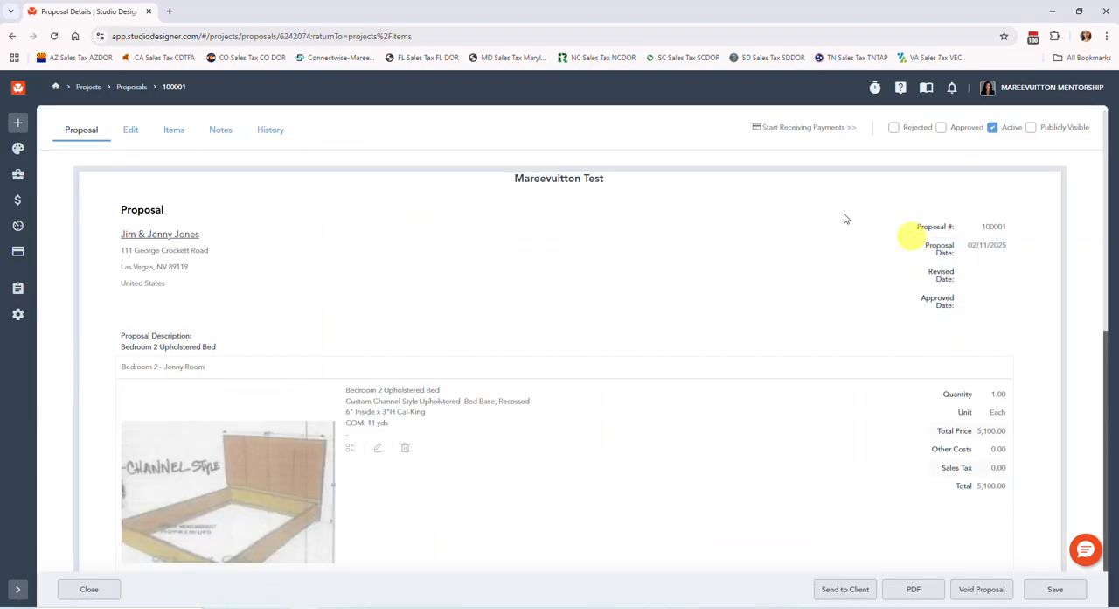
pyautogui.scroll(-3, 502, 362)
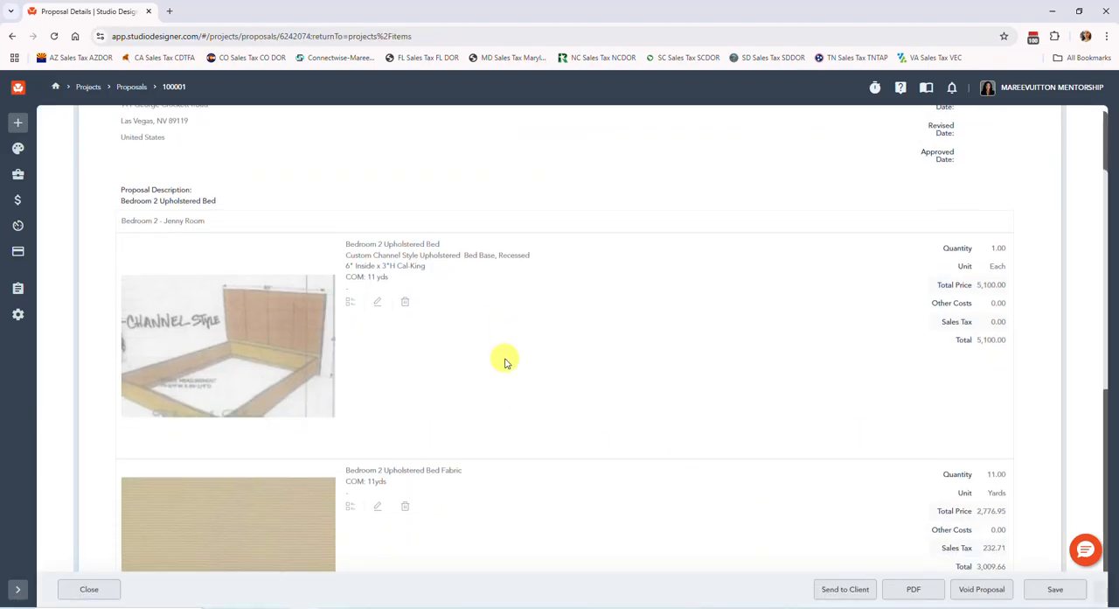
pyautogui.click(844, 589)
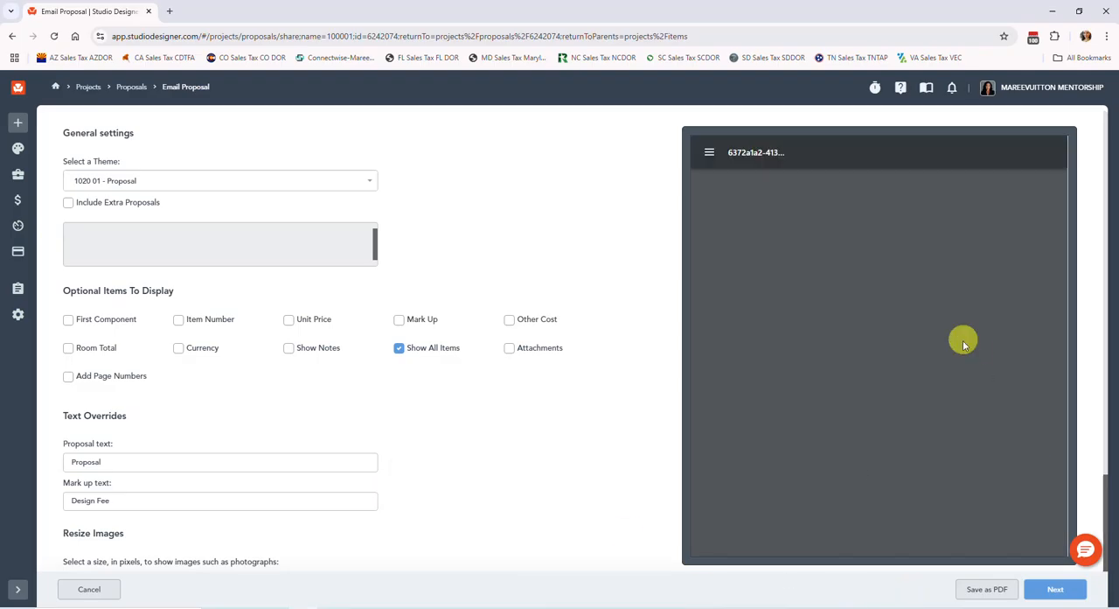
pyautogui.scroll(-3, 947, 342)
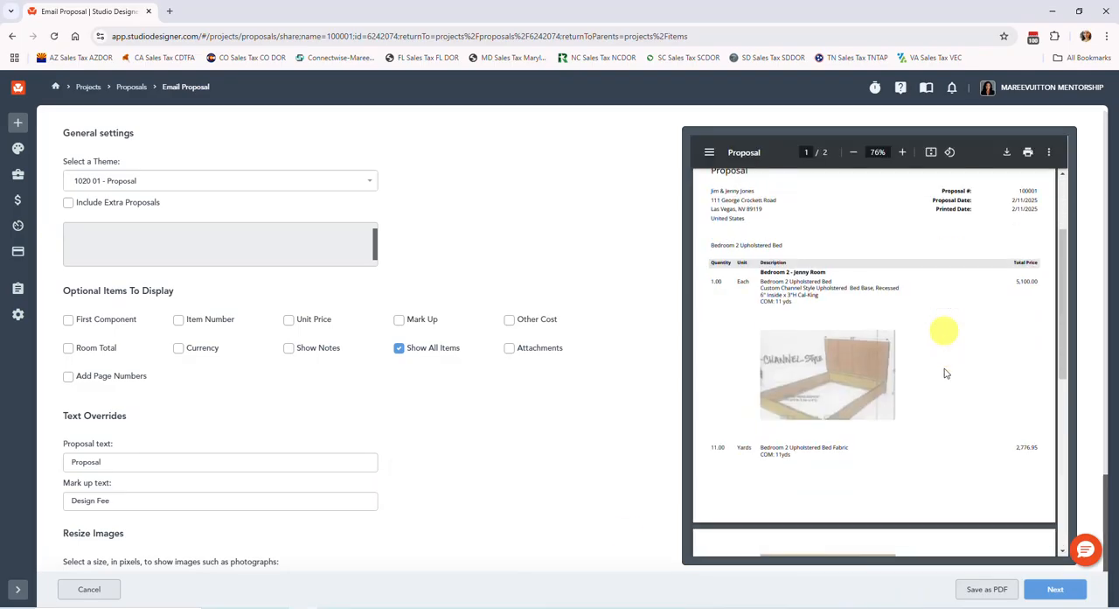
pyautogui.scroll(-3, 944, 350)
pyautogui.scroll(-1, 943, 375)
pyautogui.scroll(-2, 944, 382)
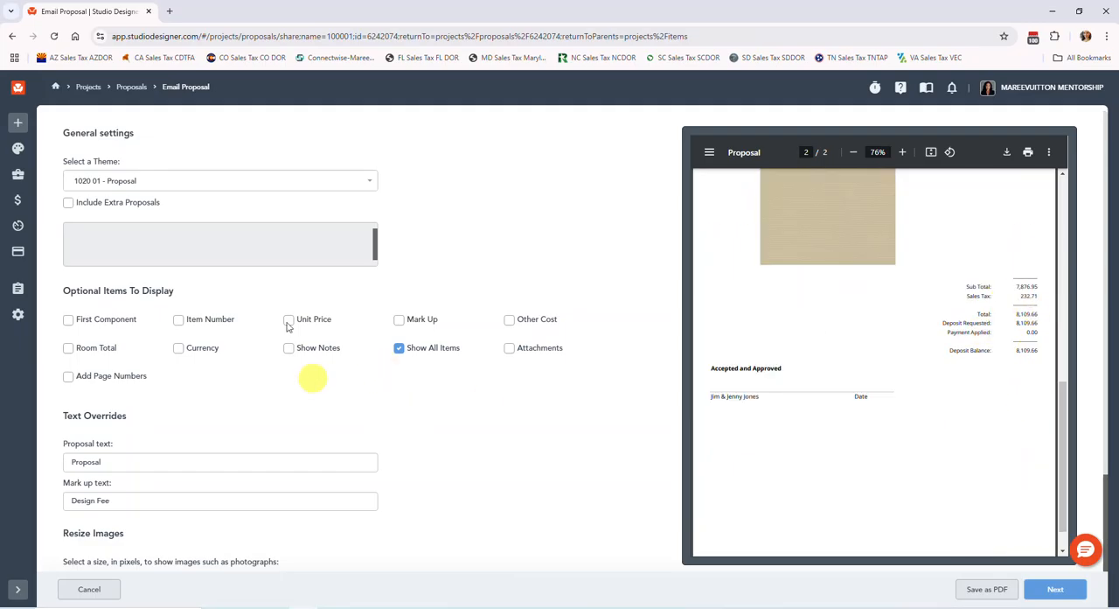
# Enable the First Component display option and check the combined bed price and totals in the proposal preview
pyautogui.click(73, 320)
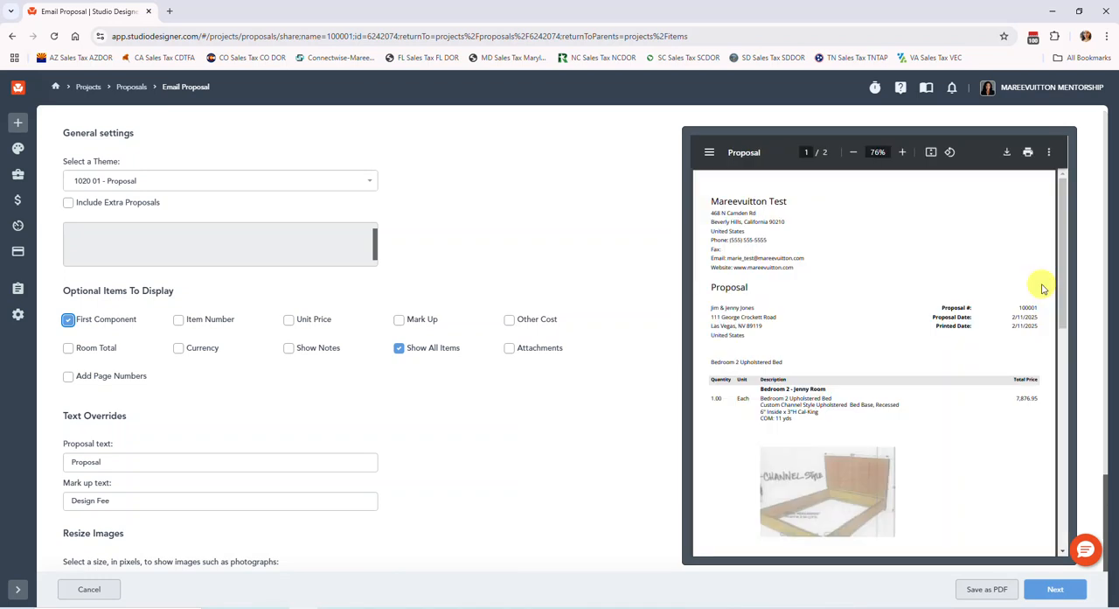
pyautogui.scroll(-3, 987, 295)
pyautogui.scroll(-2, 984, 401)
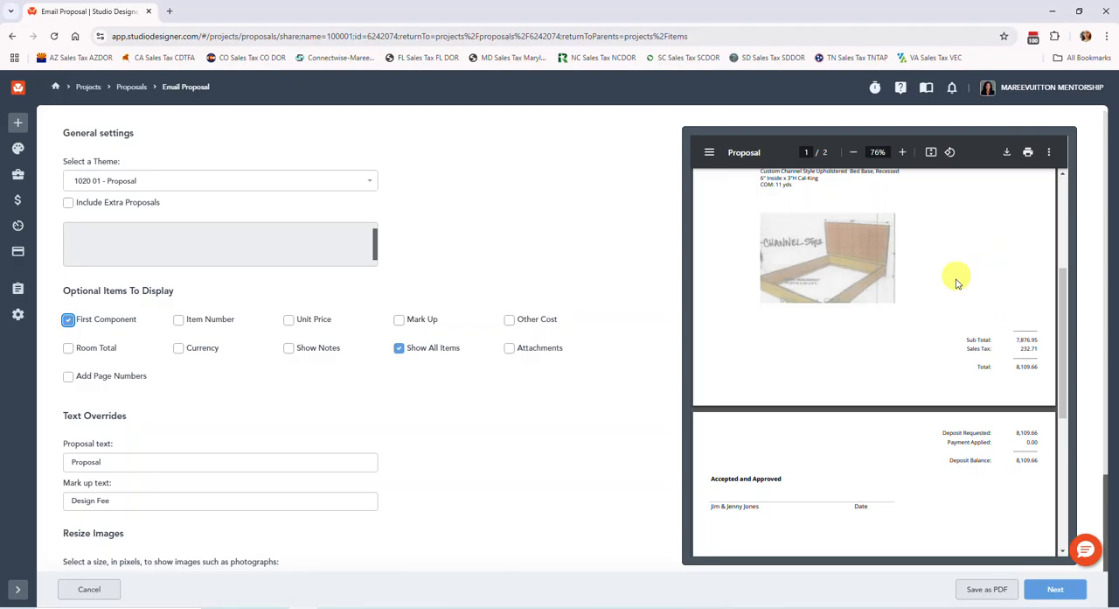
pyautogui.scroll(2, 954, 276)
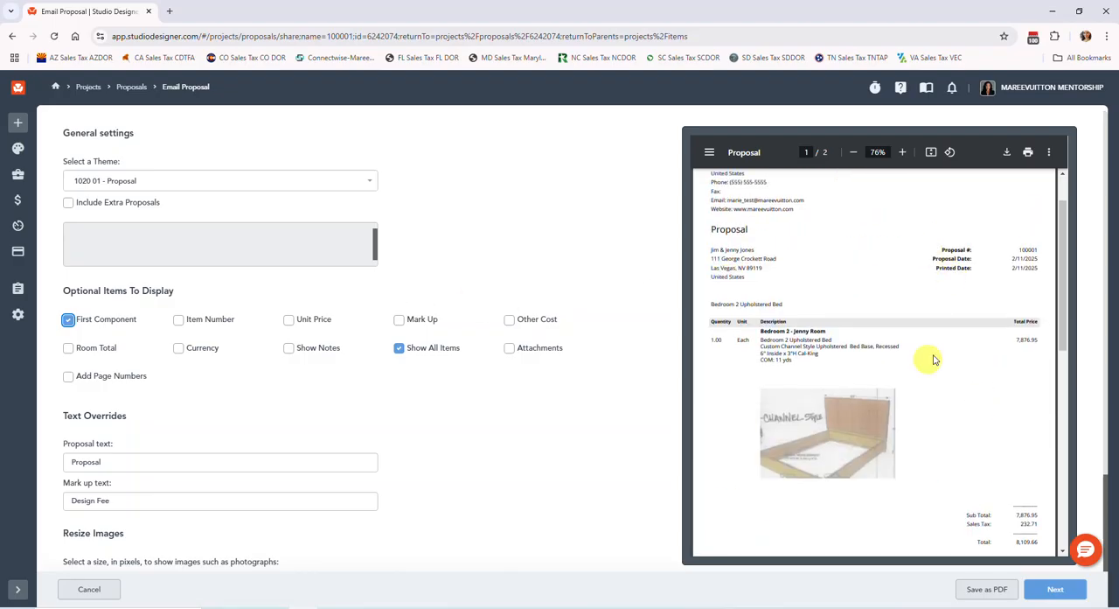
pyautogui.scroll(-1, 934, 360)
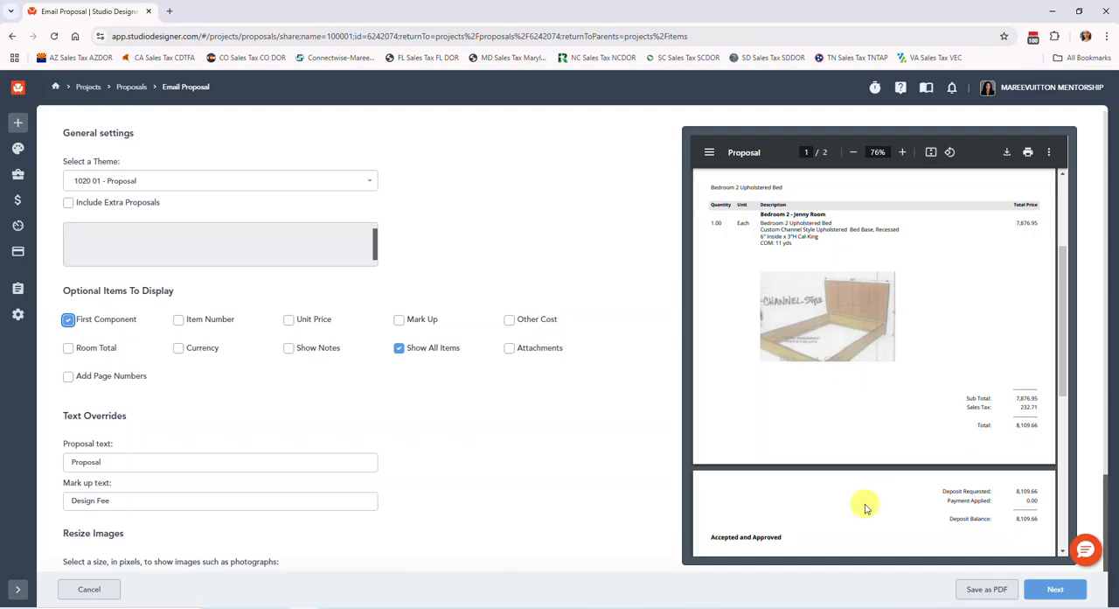
pyautogui.scroll(2, 864, 507)
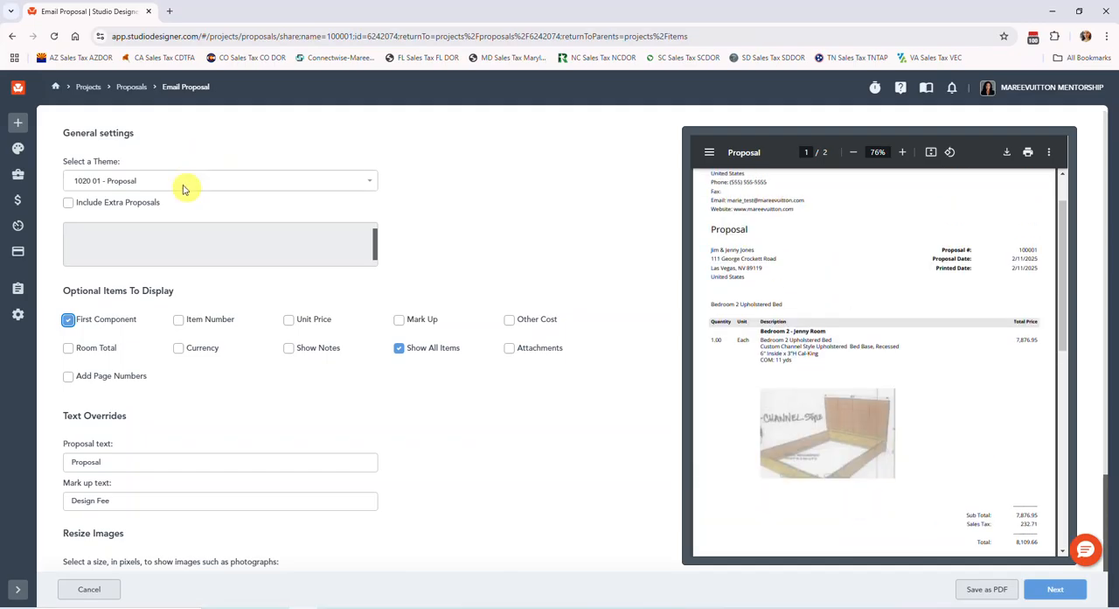